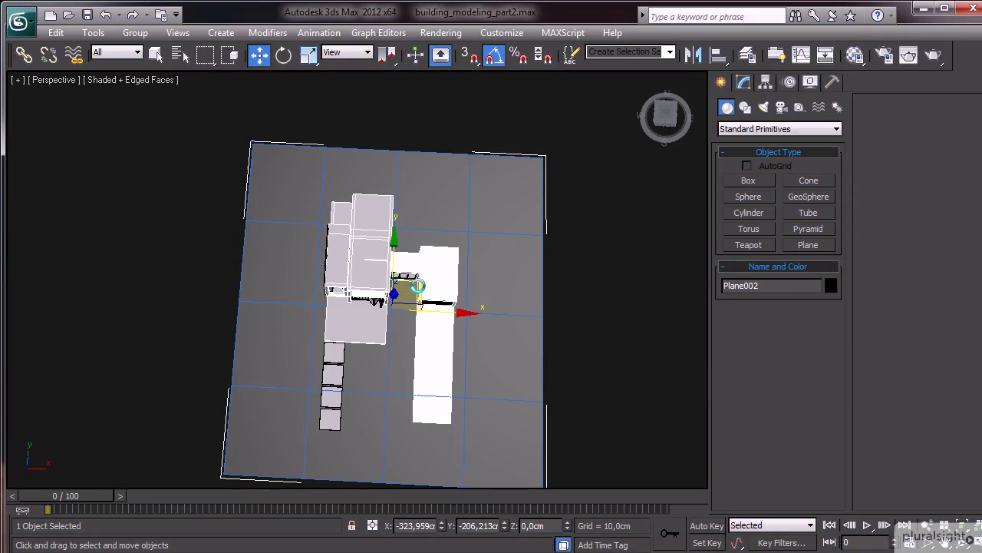
Nudge the ground plane, undo it, and orbit the Perspective view to look down on the house
drag(418, 286, 410, 301)
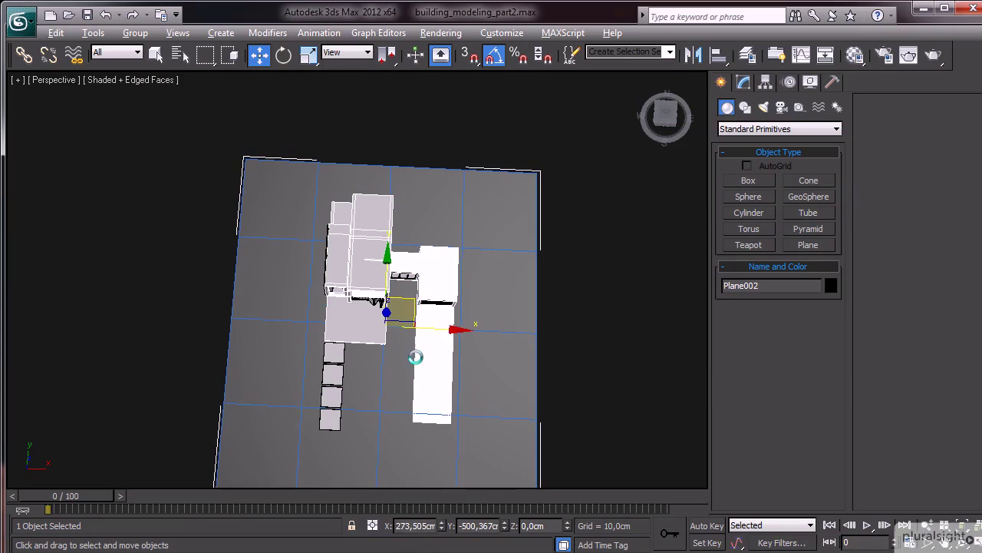
key(ctrl+z)
mouse_move(411, 302)
alt+middle_down()
mouse_move(341, 318)
mouse_move(345, 254)
mouse_move(329, 302)
mouse_move(332, 350)
mouse_move(359, 344)
mouse_move(373, 376)
mouse_move(367, 383)
mouse_move(72, 438)
mouse_move(158, 430)
mouse_move(185, 403)
alt+middle_up()
scroll(342, 318, up, 5)
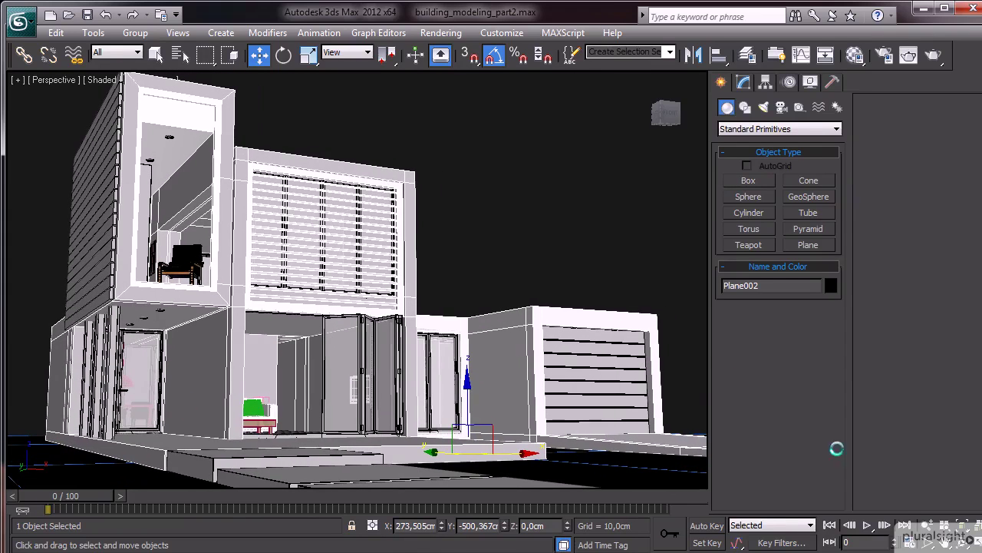
mouse_move(476, 331)
alt+middle_down()
mouse_move(356, 266)
mouse_move(833, 103)
alt+middle_up()
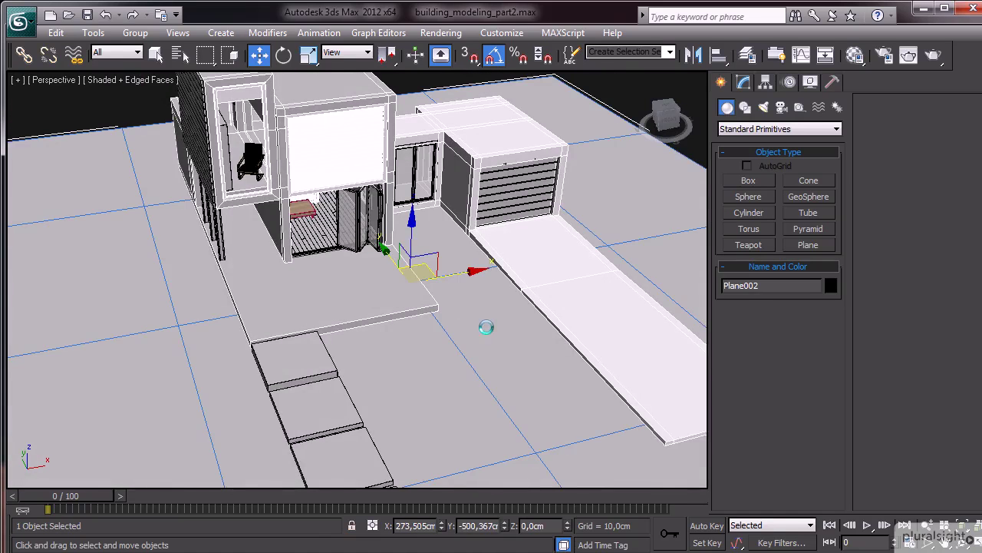
Merge agave_PROXY, grass_Short_PROXY and grass_Tall_PROXY from making_materials_for_grass.max into the scene
click(17, 21)
mouse_move(59, 224)
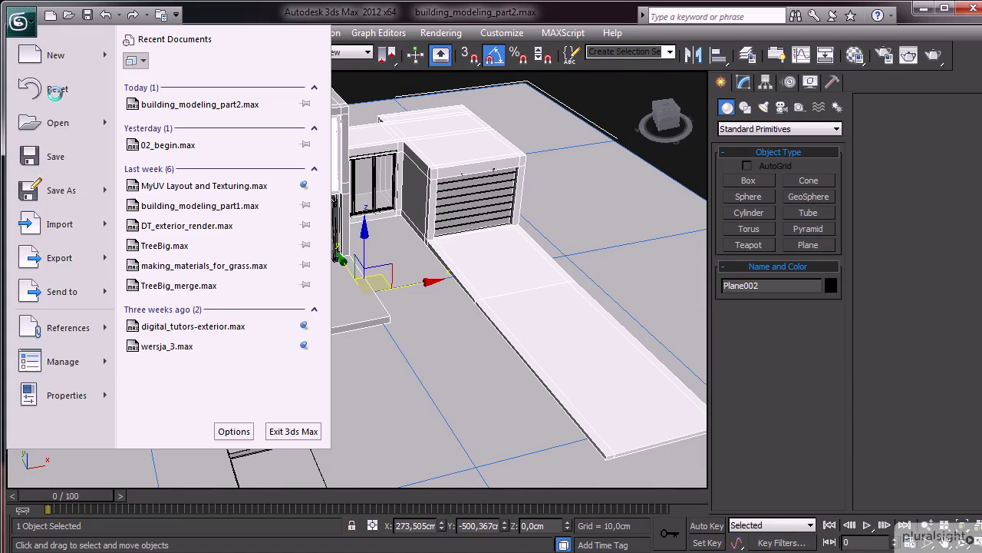
click(237, 132)
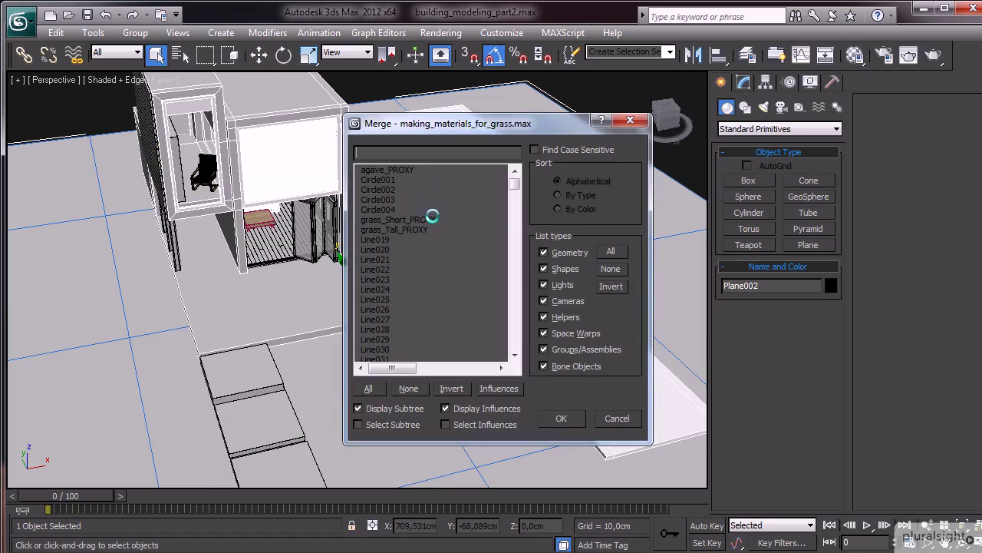
drag(432, 219, 430, 230)
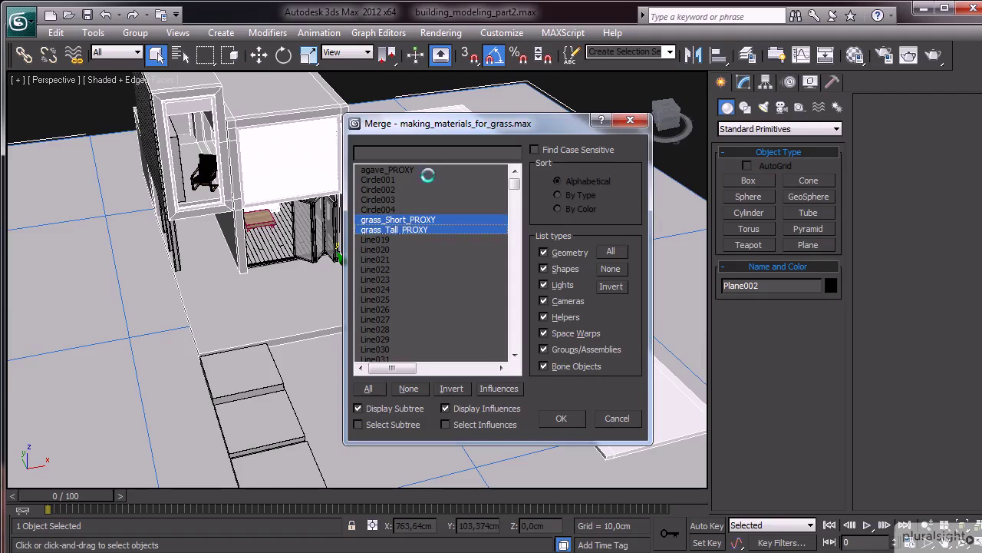
ctrl+click(421, 170)
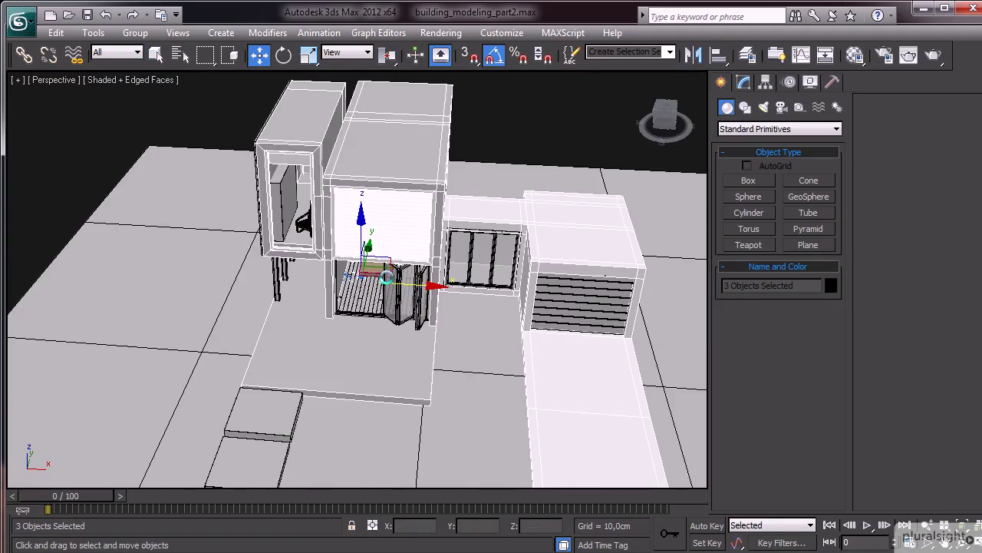
Move the merged plants toward the steps and position agave_PROXY near the building
mouse_move(386, 278)
mouse_down()
mouse_move(377, 302)
mouse_move(176, 455)
mouse_move(158, 434)
mouse_up()
alt+middle_drag(413, 309, 401, 376)
drag(361, 393, 568, 431)
key(z)
mouse_move(515, 412)
alt+middle_down()
mouse_move(374, 301)
mouse_move(399, 361)
alt+middle_up()
click(375, 301)
drag(559, 329, 362, 340)
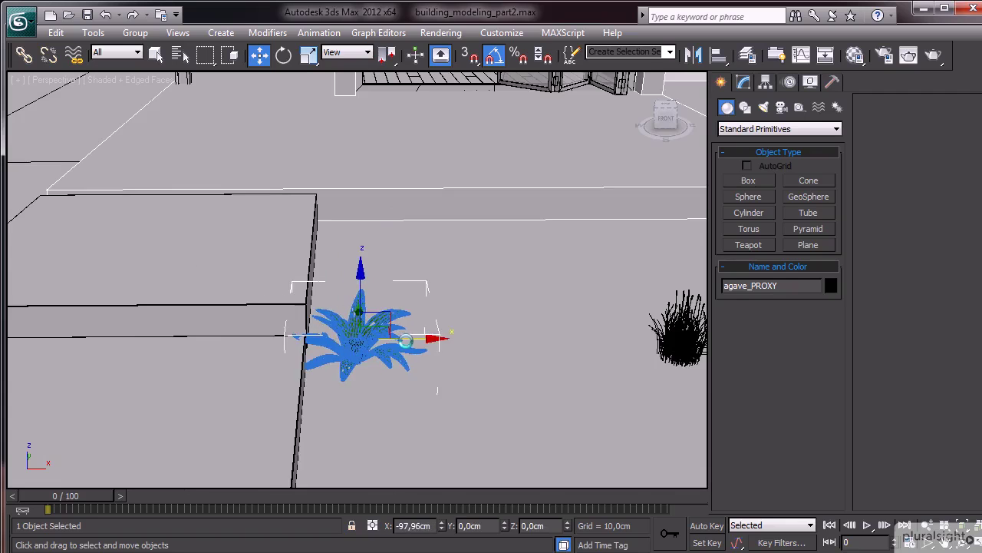
alt+middle_drag(361, 340, 386, 400)
drag(361, 330, 372, 341)
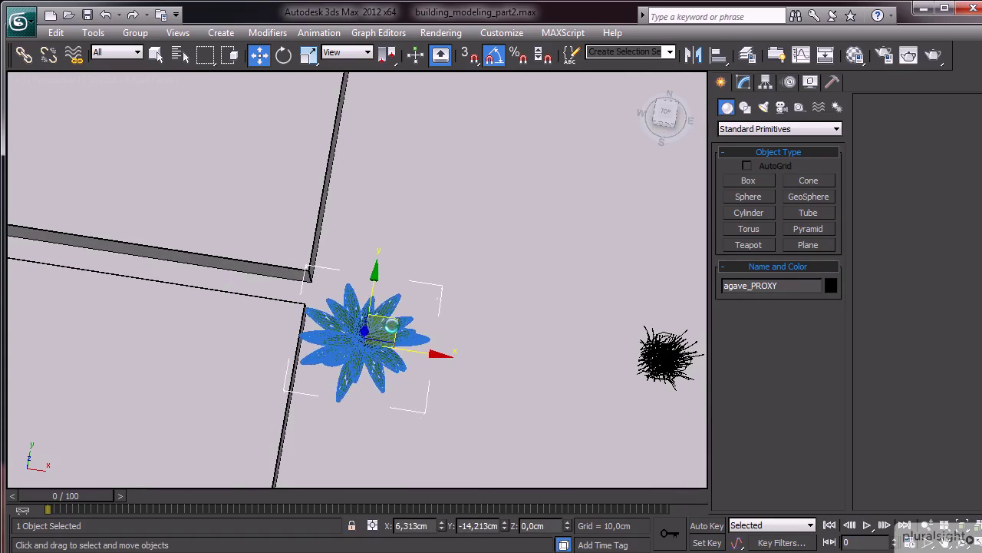
alt+middle_drag(372, 341, 389, 270)
Enlarge the agave proxy, shift it along X, and rotate it to -55 degrees
click(743, 82)
alt+middle_drag(676, 383, 825, 430)
drag(831, 445, 848, 372)
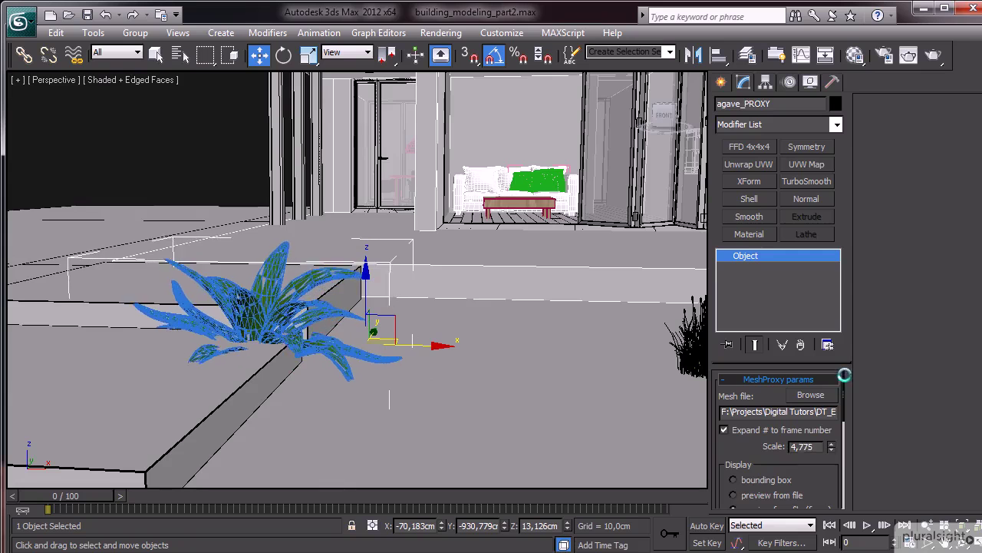
drag(412, 347, 460, 347)
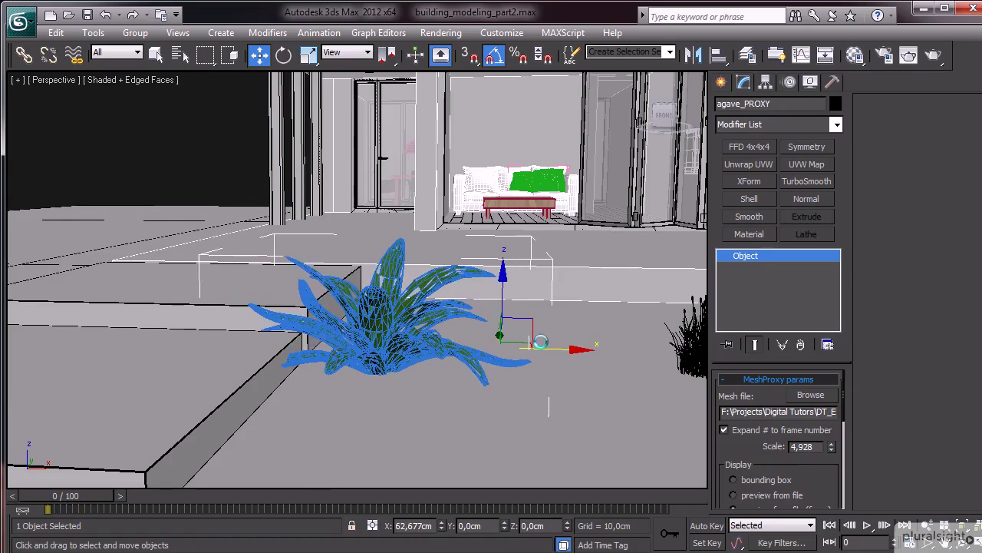
alt+middle_drag(460, 347, 344, 378)
key(e)
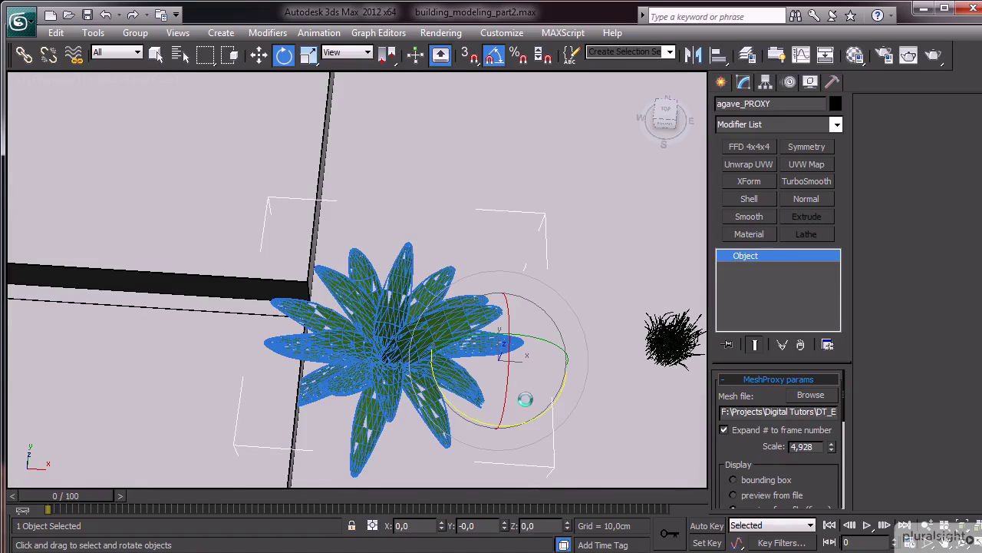
drag(527, 413, 495, 441)
Center the agave's pivot on the object using Affect Pivot Only
click(763, 83)
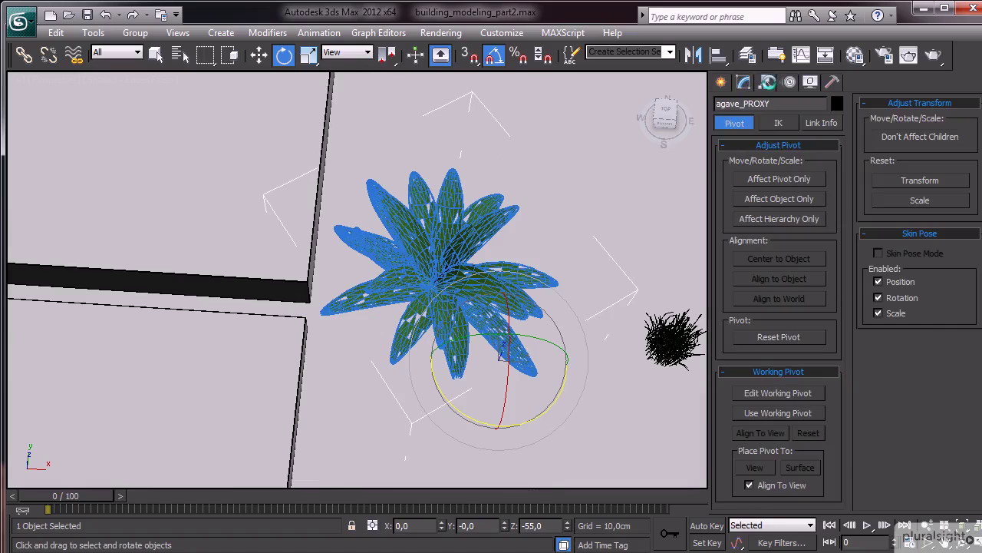
click(779, 180)
click(768, 257)
click(743, 83)
key(w)
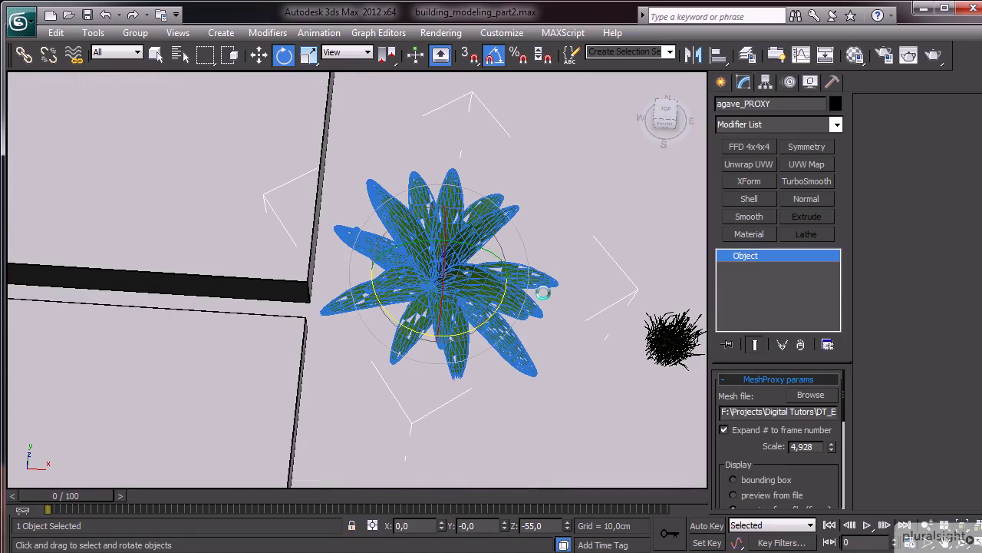
Position the agave beside the paving stones and set its MeshProxy scale to 5
drag(472, 273, 404, 338)
mouse_move(404, 338)
alt+middle_down()
mouse_move(579, 236)
mouse_move(491, 253)
alt+middle_up()
scroll(579, 235, up, 2)
drag(466, 264, 470, 248)
alt+middle_drag(470, 247, 497, 364)
drag(477, 314, 489, 312)
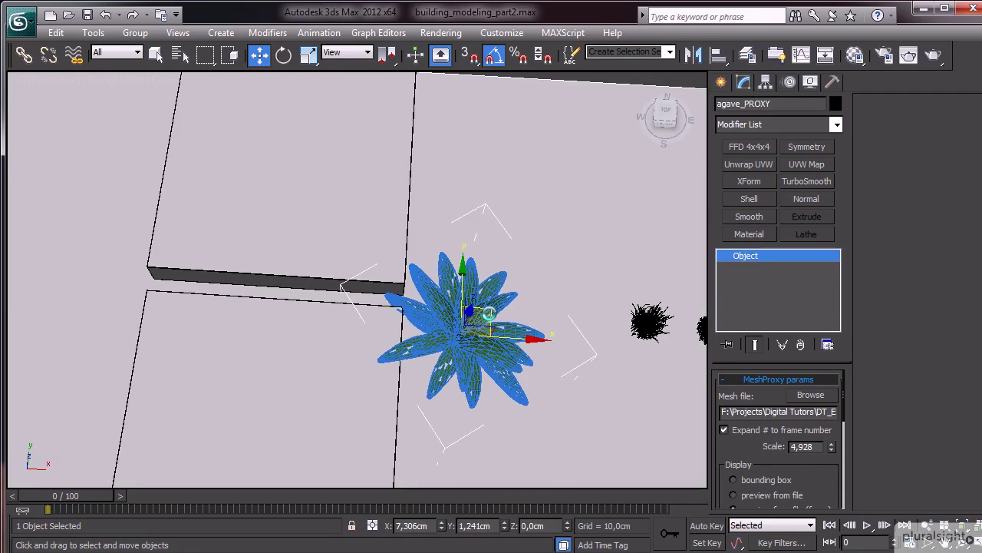
alt+middle_drag(489, 313, 474, 257)
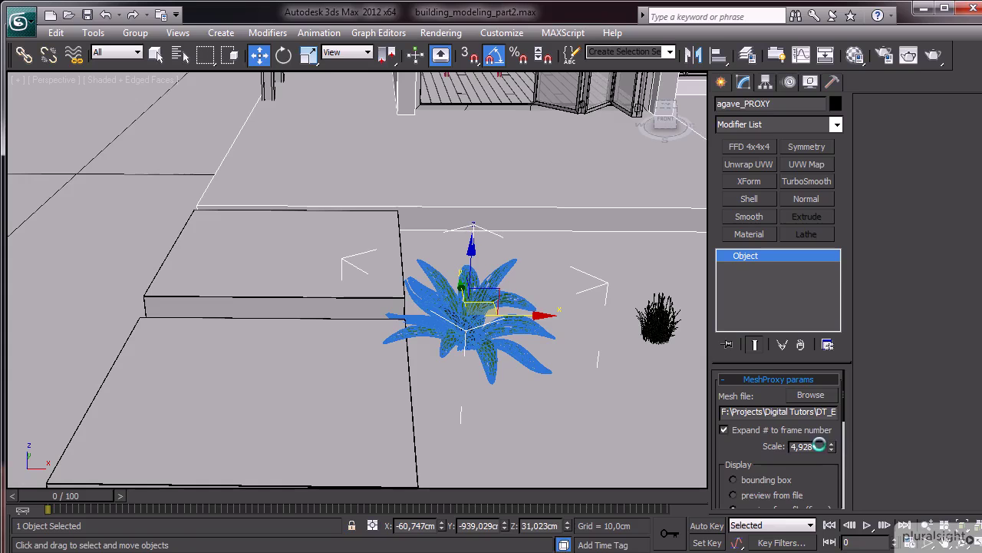
text(5)
key(Return)
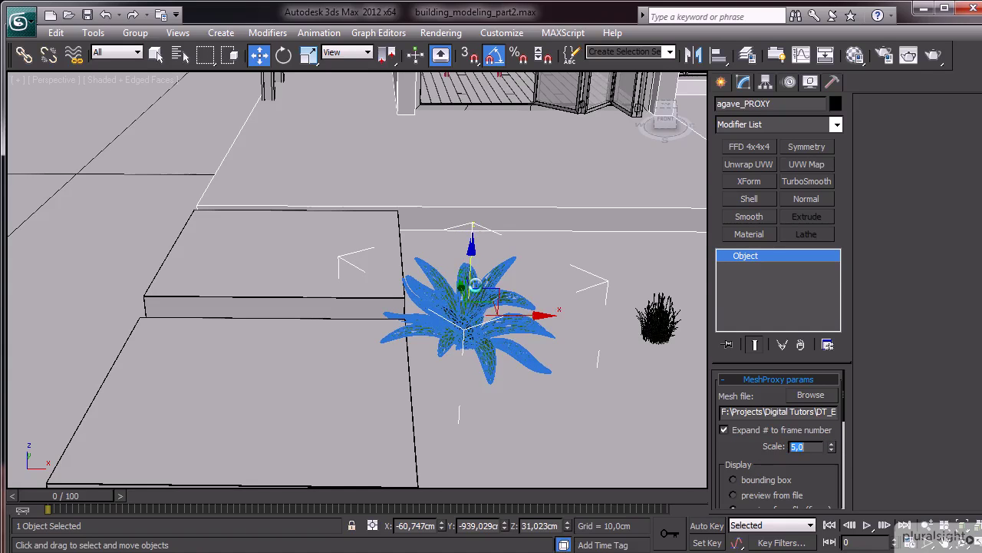
alt+middle_drag(459, 318, 488, 355)
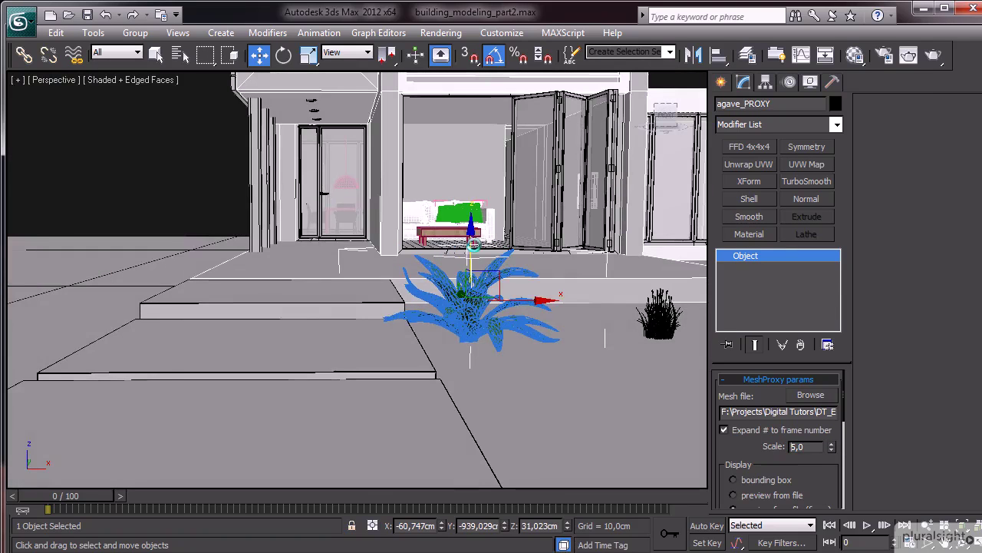
drag(471, 254, 471, 244)
alt+middle_drag(488, 356, 540, 361)
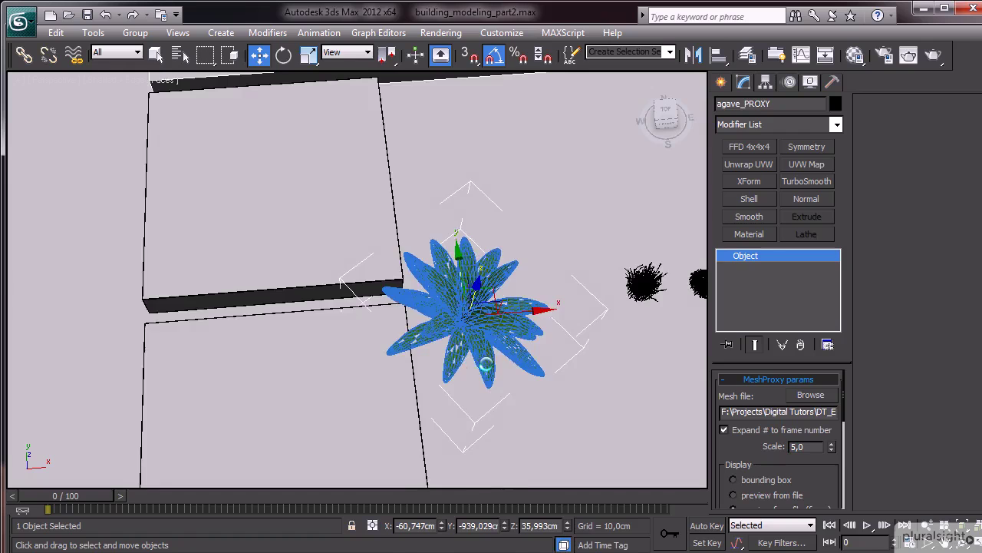
Shift-copy the agave, rotate the copy -30 degrees, scale it to 4.45, and position it
shift+drag(539, 360, 169, 387)
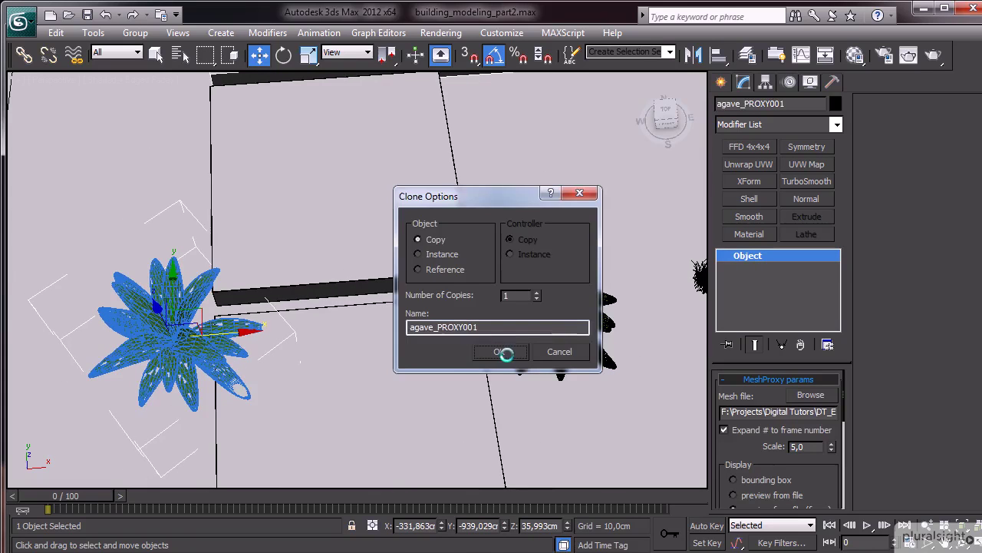
alt+middle_drag(300, 340, 509, 338)
key(e)
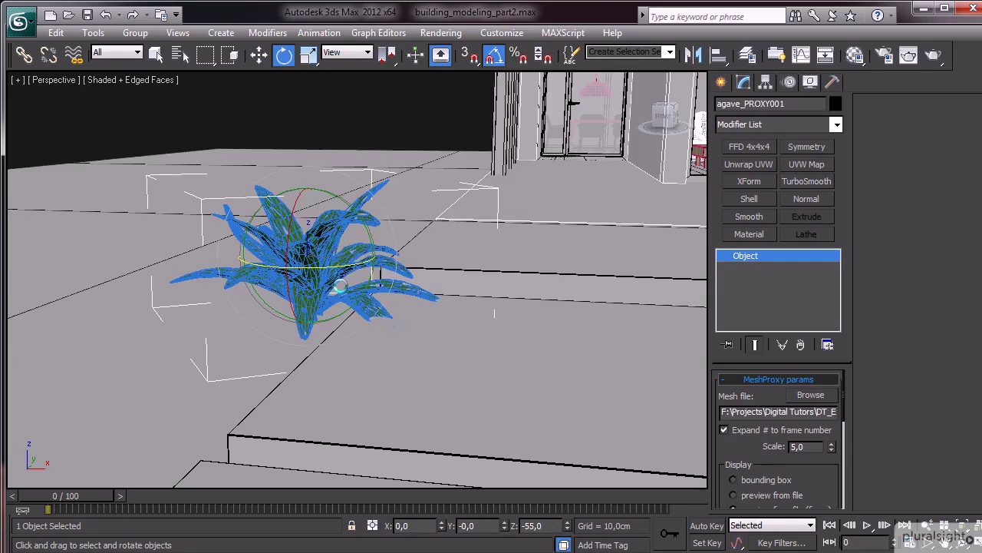
drag(340, 286, 376, 286)
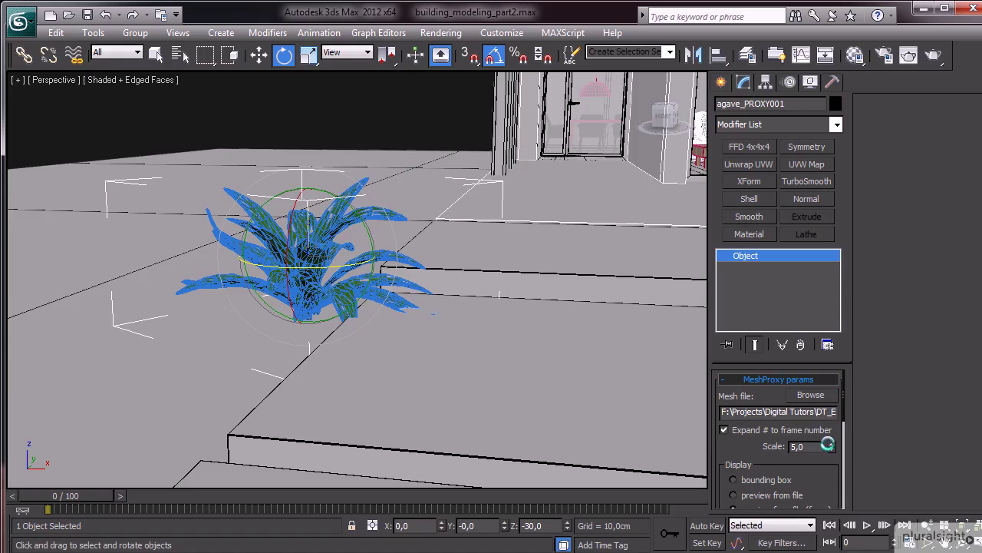
drag(827, 446, 828, 468)
alt+middle_drag(307, 269, 335, 225)
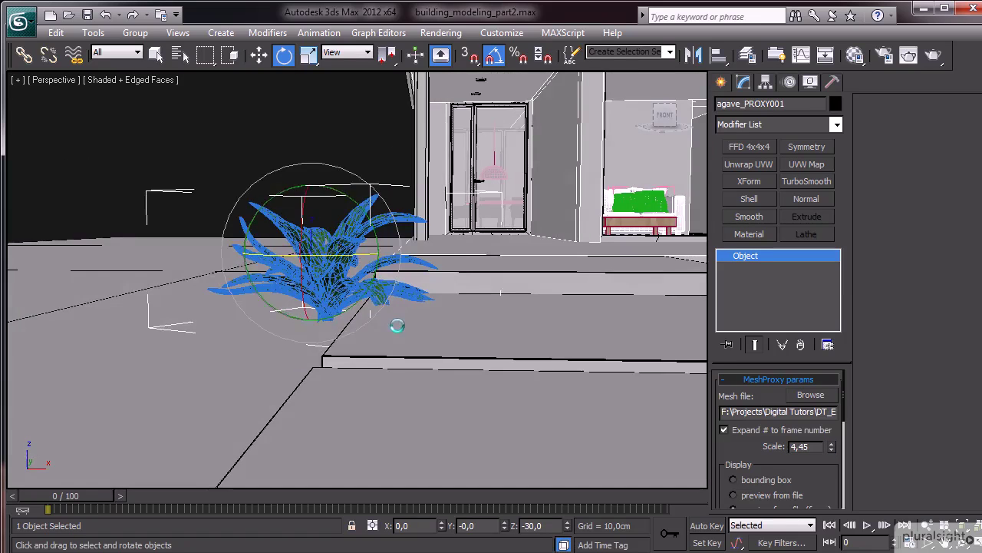
key(w)
mouse_move(335, 225)
mouse_down()
mouse_move(315, 214)
mouse_move(292, 225)
mouse_up()
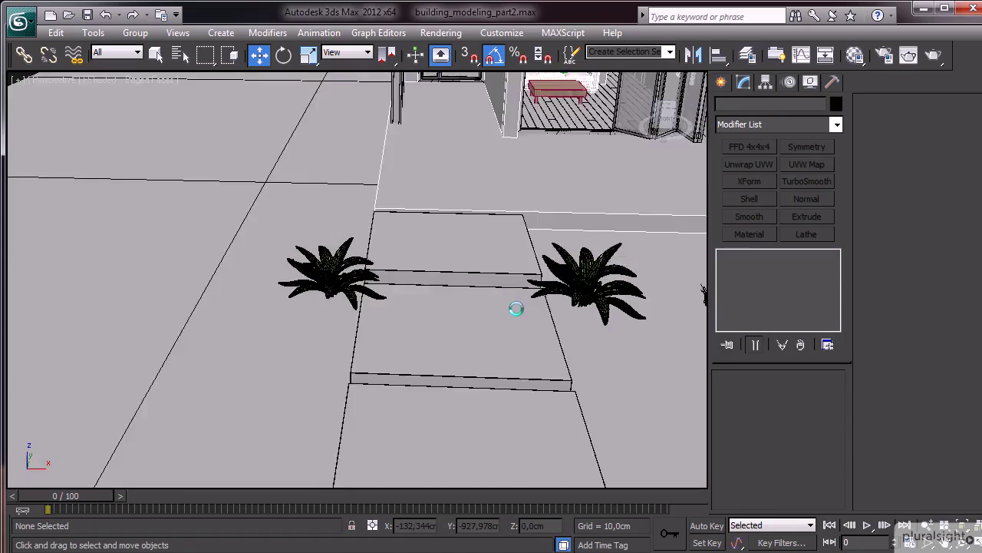
mouse_move(516, 308)
alt+middle_down()
mouse_move(463, 338)
mouse_move(483, 355)
alt+middle_up()
Move the tall grass proxy beside the first agave and set its scale to 9
click(559, 225)
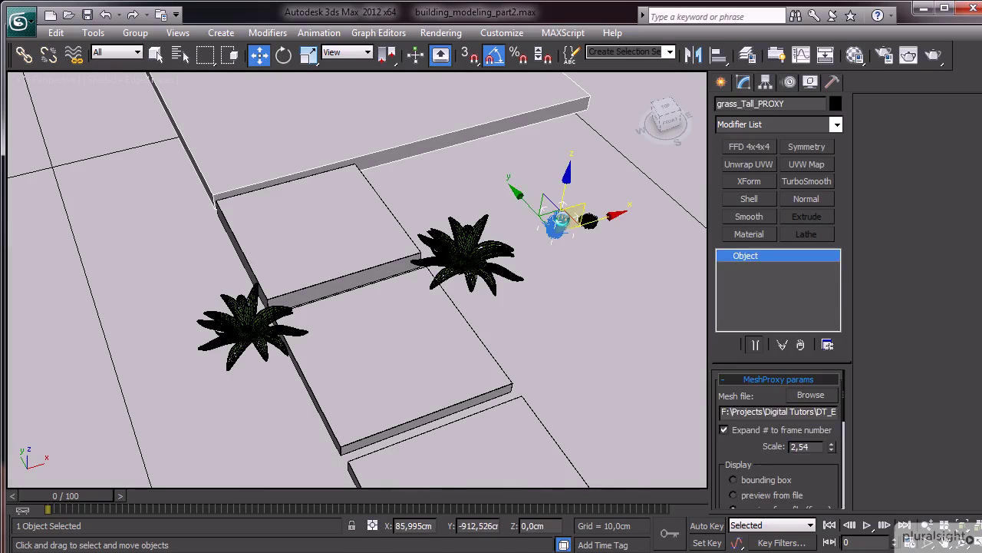
mouse_move(572, 222)
mouse_down()
mouse_move(263, 285)
mouse_move(234, 312)
mouse_move(236, 399)
mouse_up()
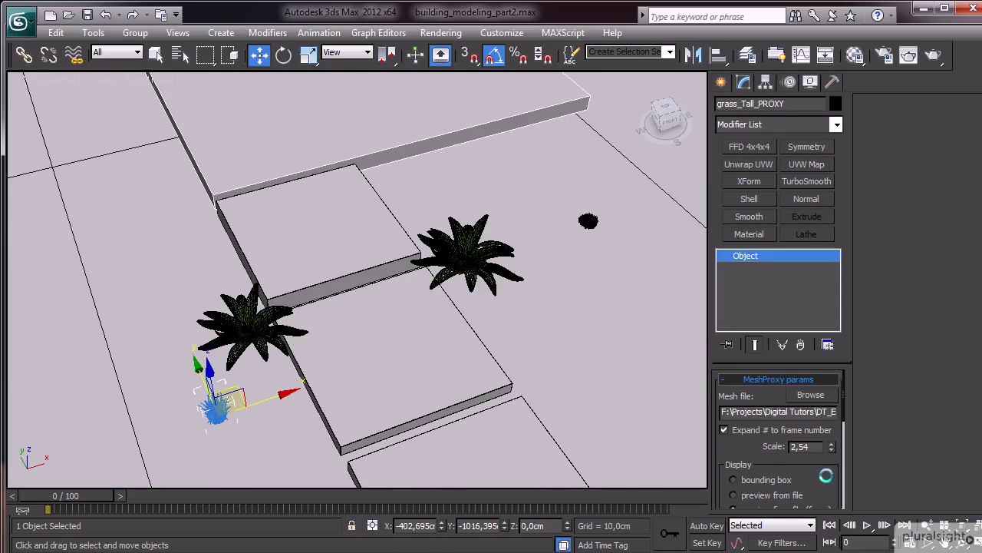
drag(828, 430, 836, 432)
text(8)
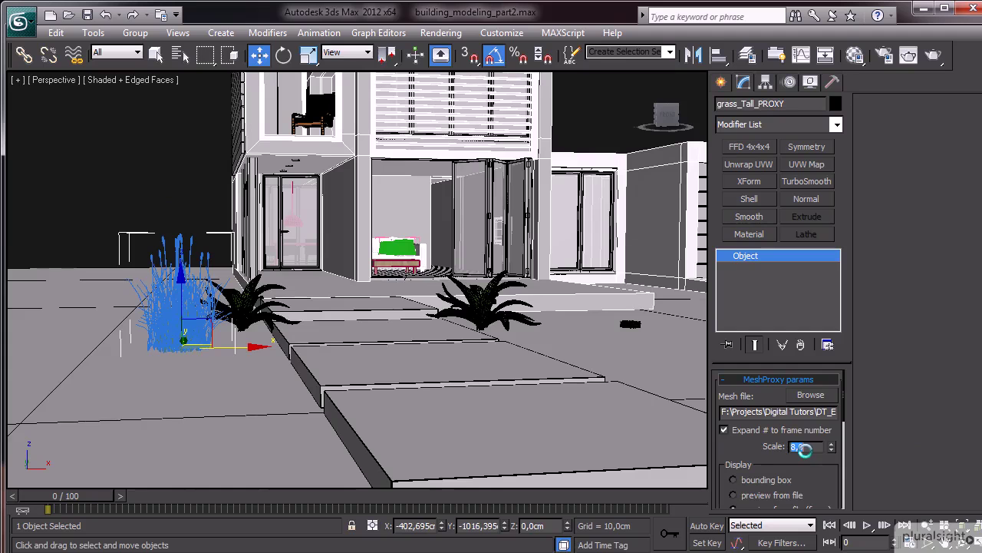
text(9)
key(Return)
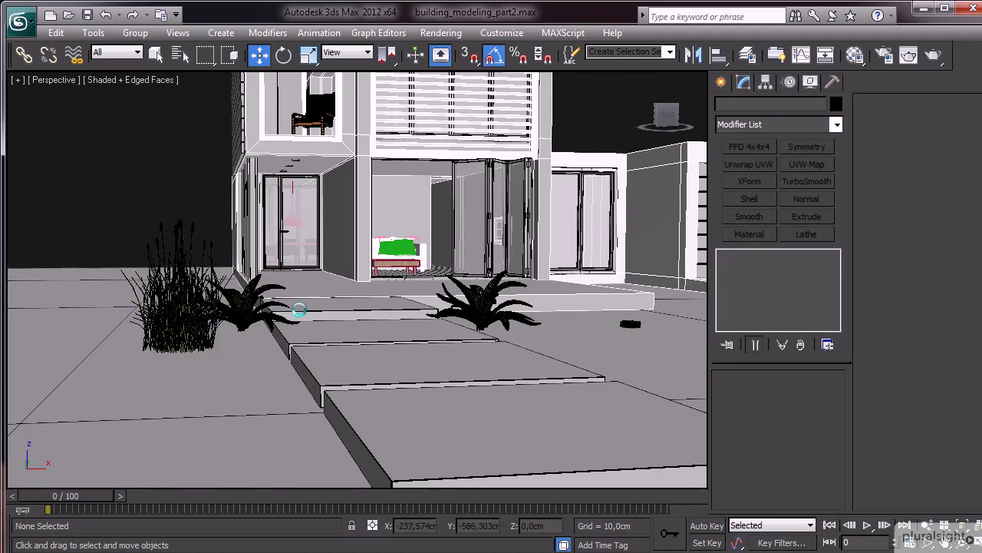
alt+middle_drag(237, 239, 217, 338)
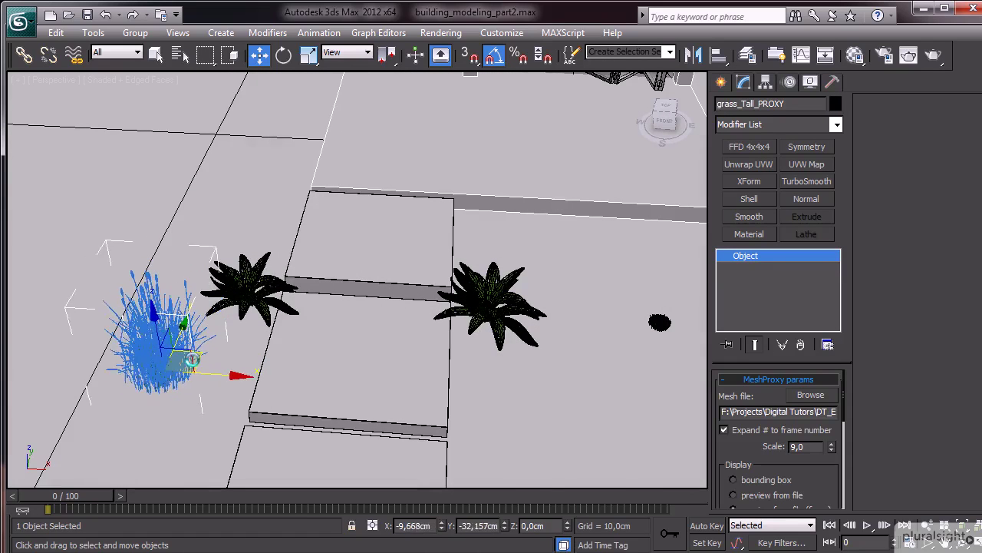
Move the short grass proxy beside the right agave and set its scale to 5
click(658, 328)
drag(687, 313, 526, 392)
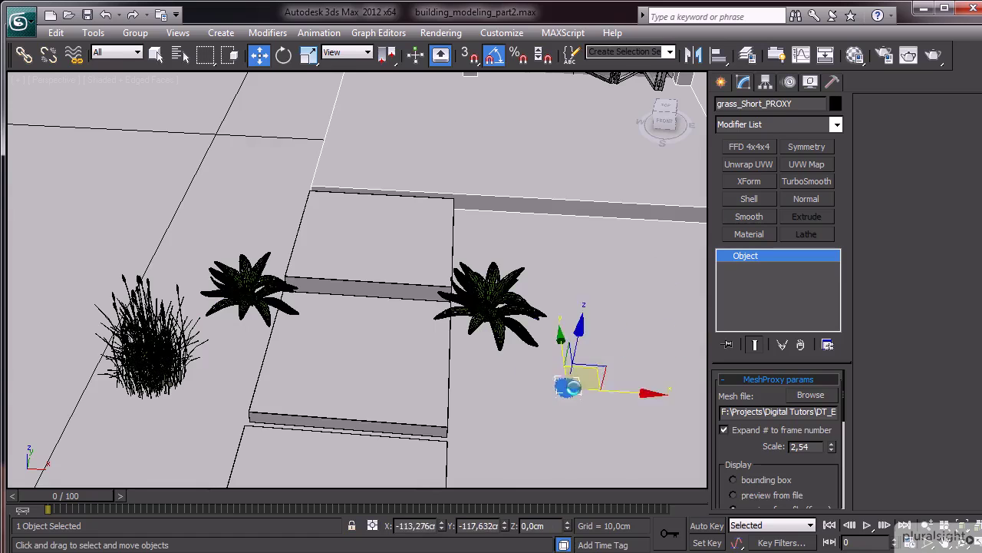
alt+middle_drag(526, 392, 530, 361)
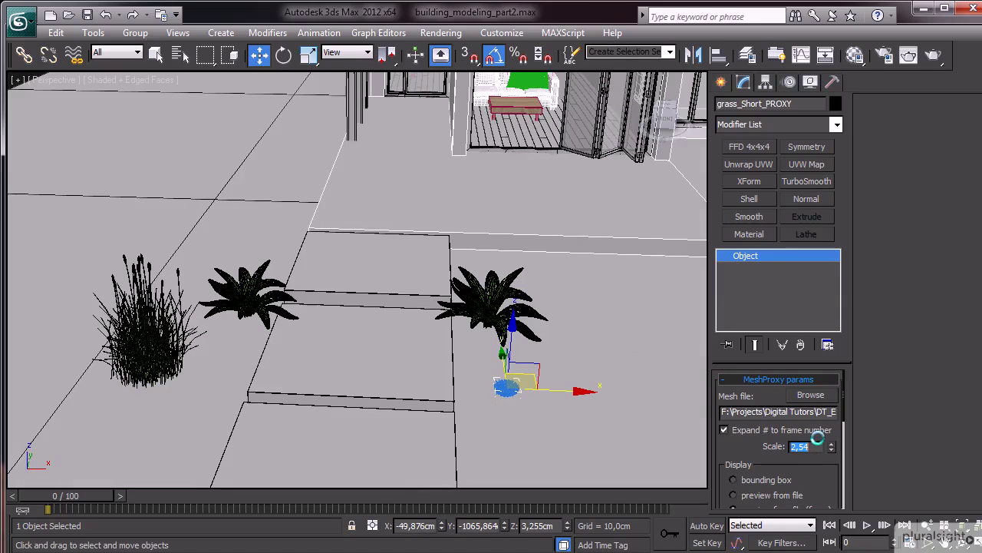
text(5)
key(Return)
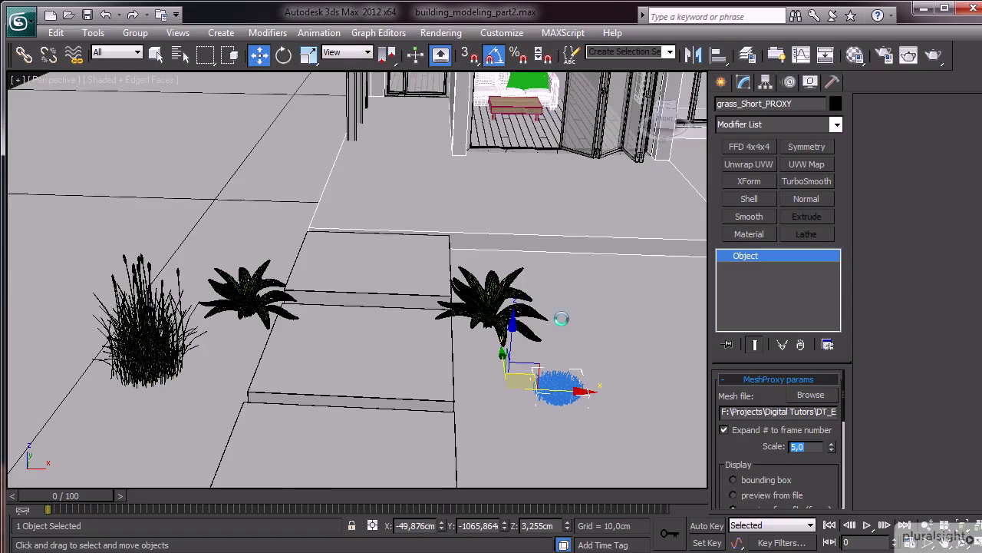
Center the short grass proxy's pivot on the object and frame it in view
click(765, 82)
click(773, 179)
click(770, 258)
alt+middle_drag(516, 302, 517, 253)
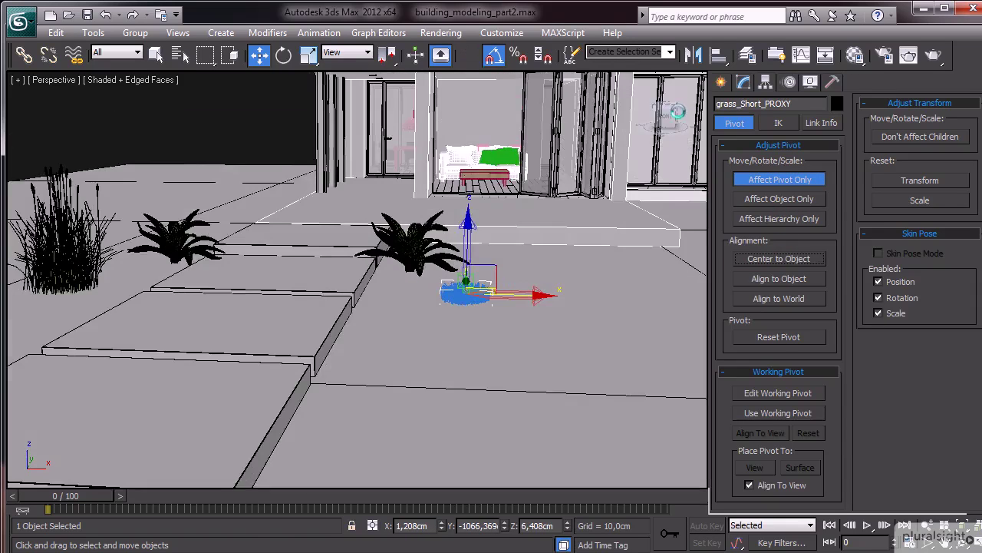
click(743, 82)
key(z)
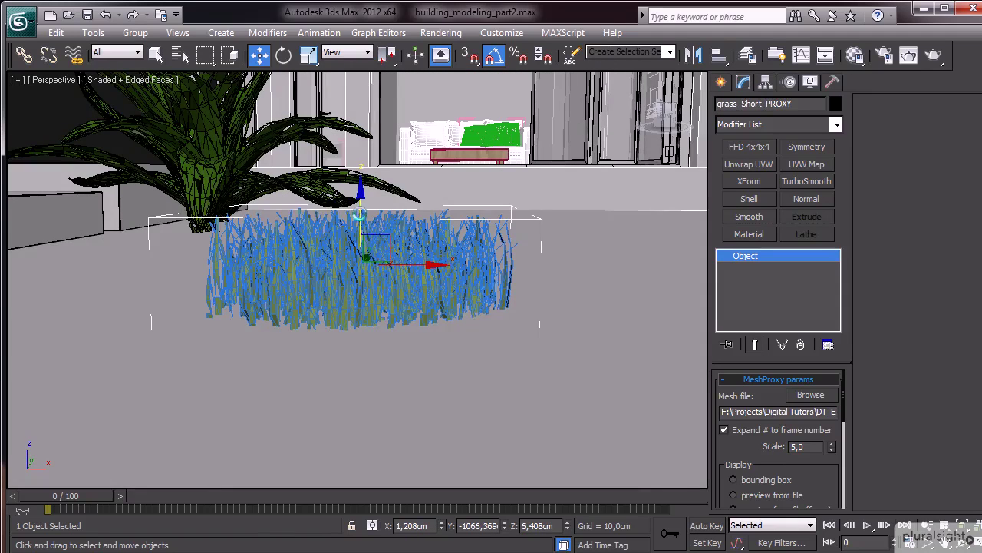
Move both short and tall grass proxies out onto the open ground
alt+middle_drag(356, 208, 399, 231)
scroll(370, 212, down, 5)
scroll(453, 254, down, 5)
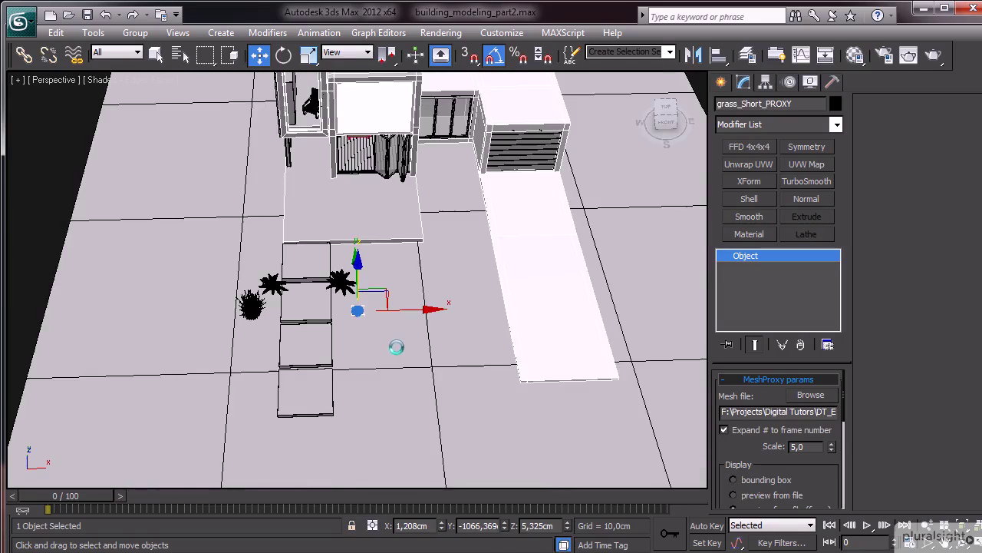
mouse_move(360, 288)
alt+middle_down()
mouse_move(377, 345)
mouse_move(405, 291)
alt+middle_up()
mouse_move(257, 347)
mouse_down()
mouse_move(637, 286)
mouse_move(657, 223)
mouse_move(637, 284)
mouse_move(689, 248)
mouse_up()
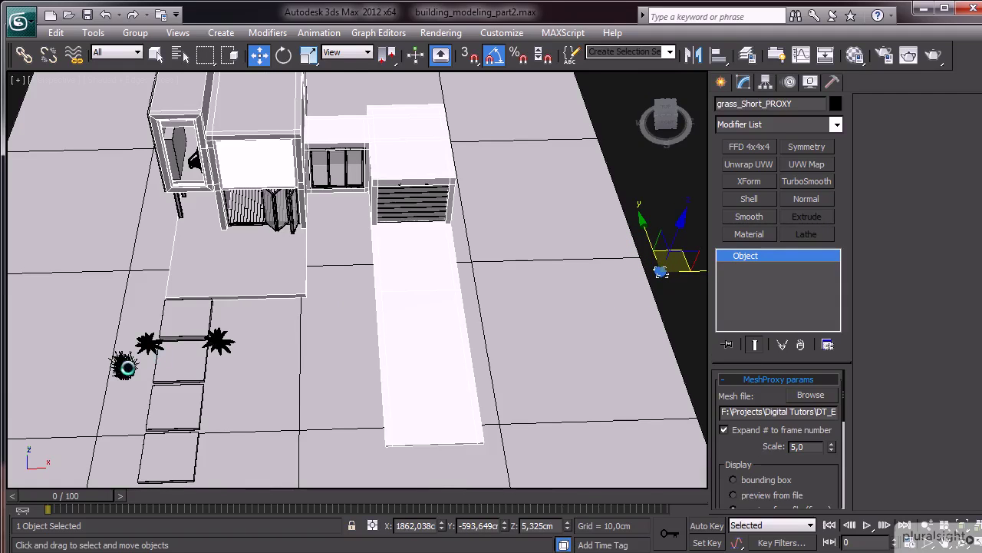
click(127, 367)
mouse_move(198, 347)
mouse_down()
mouse_move(690, 268)
mouse_move(702, 280)
mouse_up()
click(296, 346)
alt+middle_drag(296, 346, 329, 315)
scroll(329, 314, up, 2)
scroll(307, 328, up, 2)
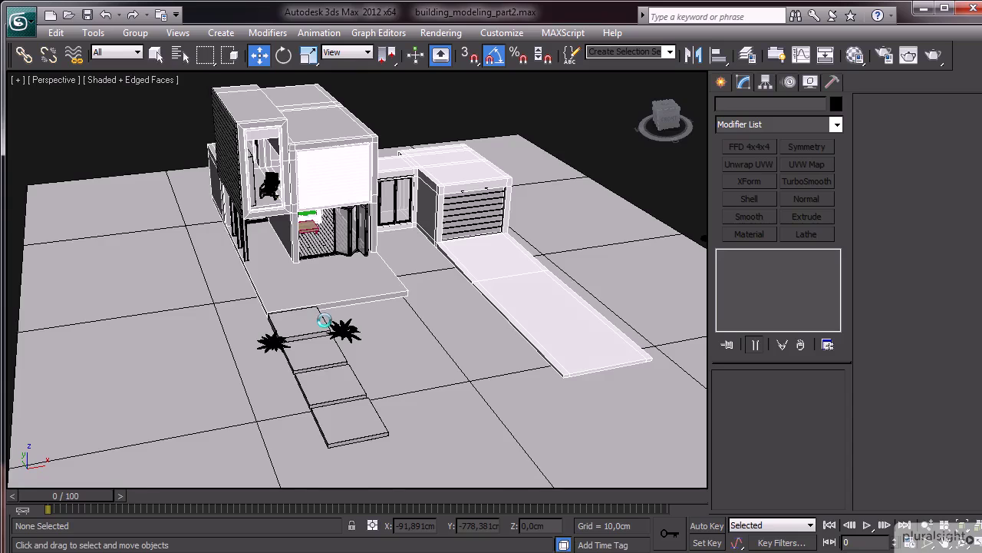
scroll(329, 324, up, 2)
scroll(340, 307, up, 2)
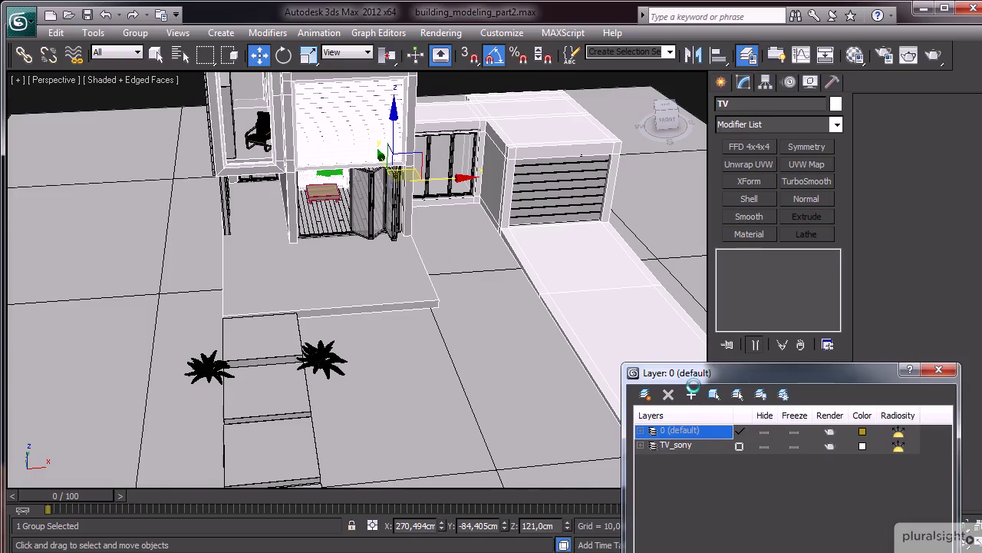
Delete the TV_sony layer and create a new grass_short layer
click(675, 445)
click(668, 394)
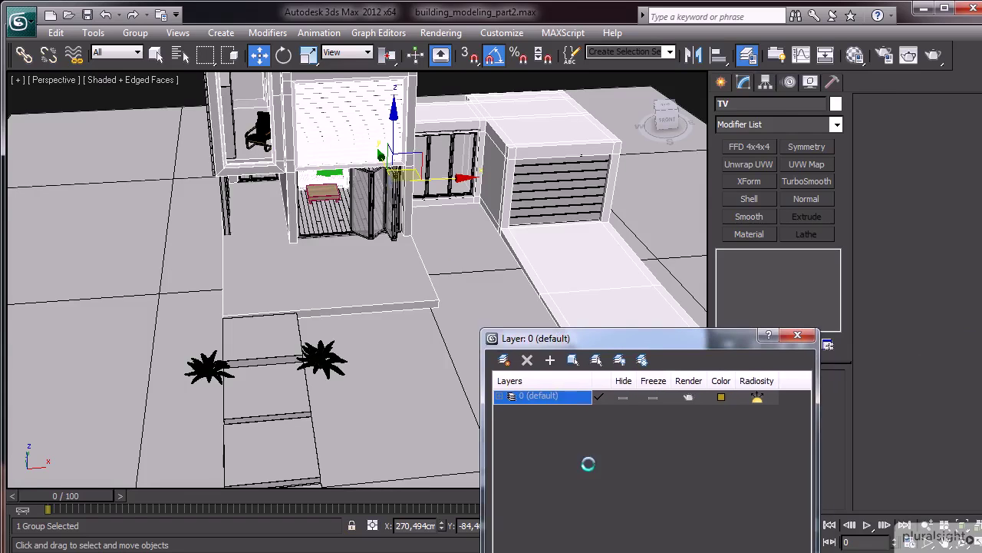
click(502, 361)
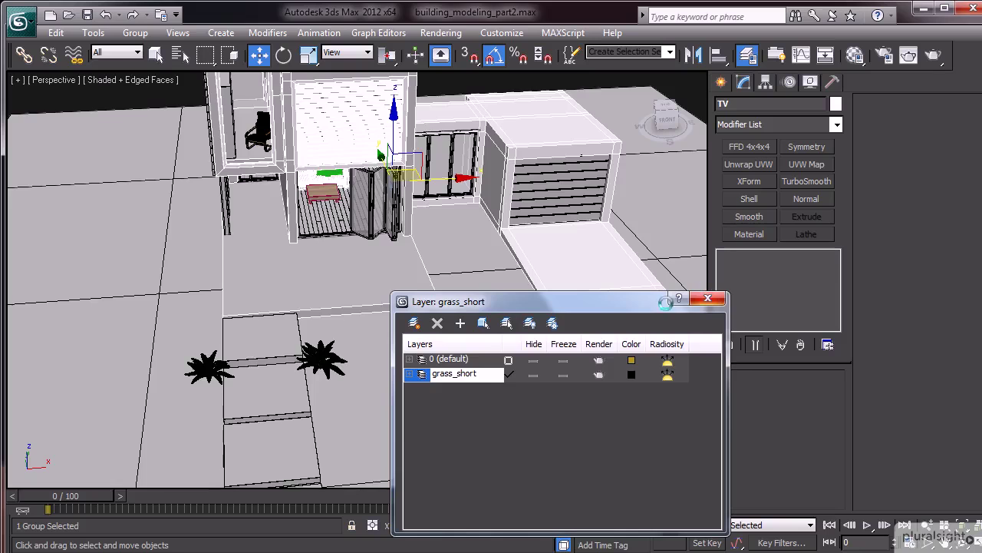
mouse_move(555, 247)
alt+middle_down()
mouse_move(345, 268)
mouse_move(520, 237)
mouse_move(481, 221)
mouse_move(567, 237)
alt+middle_up()
click(409, 373)
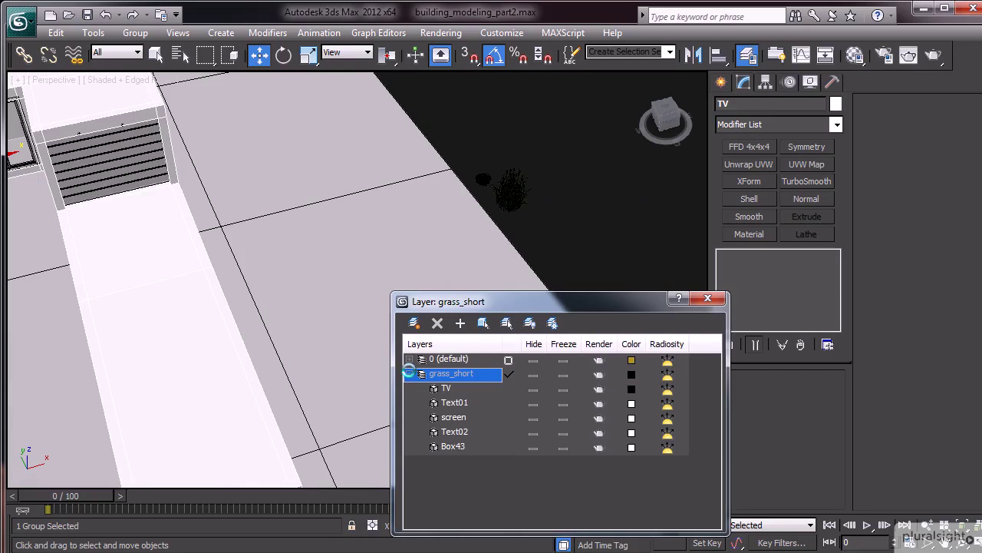
right_click(427, 373)
click(498, 509)
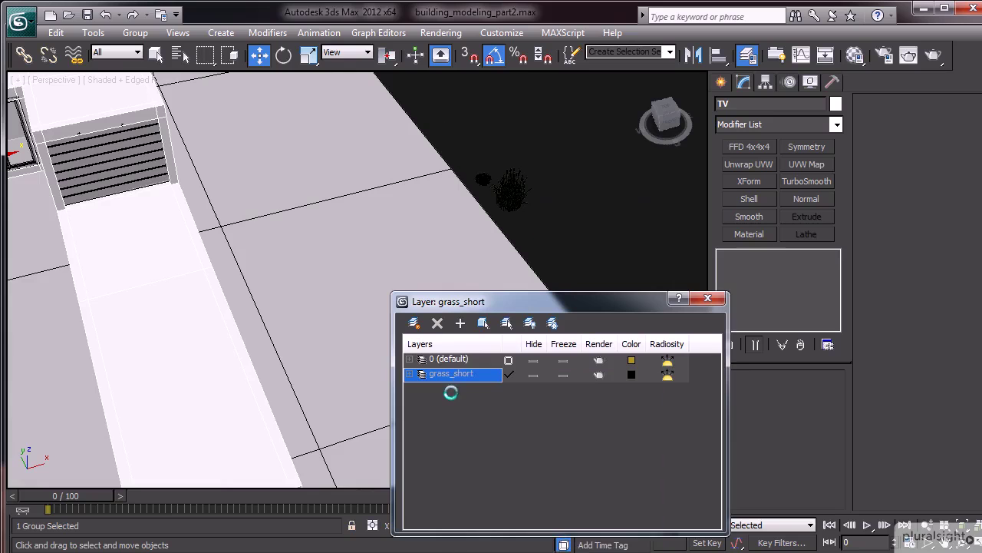
click(445, 357)
click(451, 373)
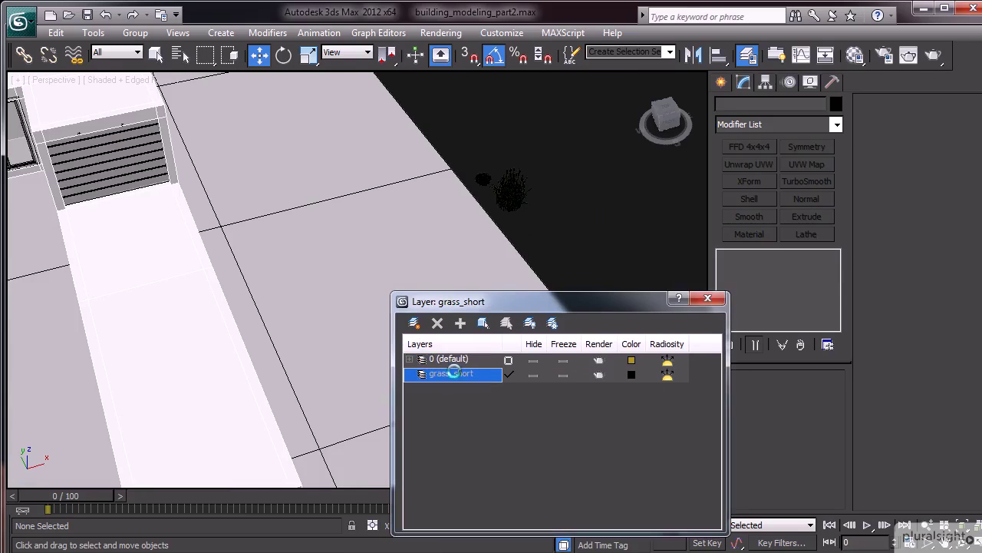
Add grass_Short_PROXY to the grass_short layer and close the Layer Manager
middle_drag(119, 288, 208, 254)
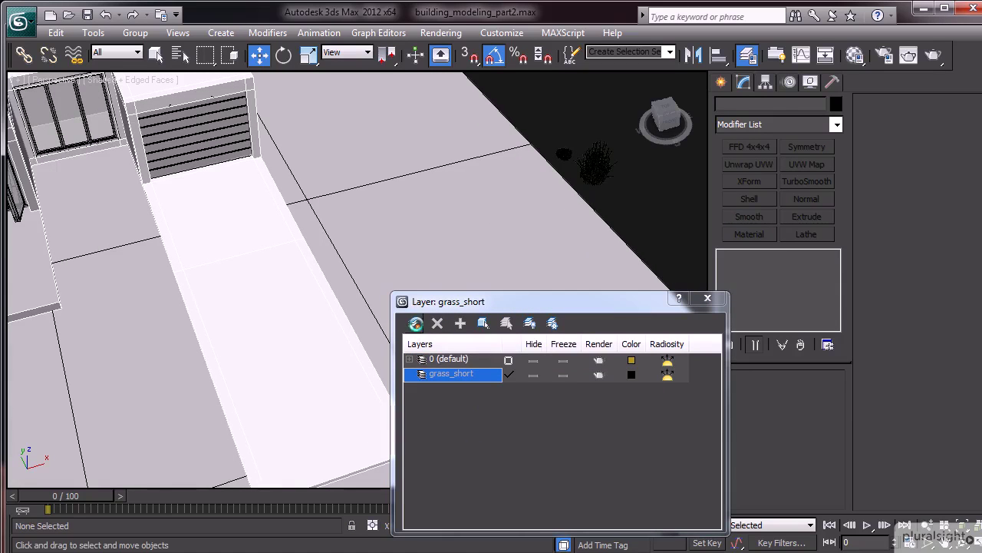
click(563, 153)
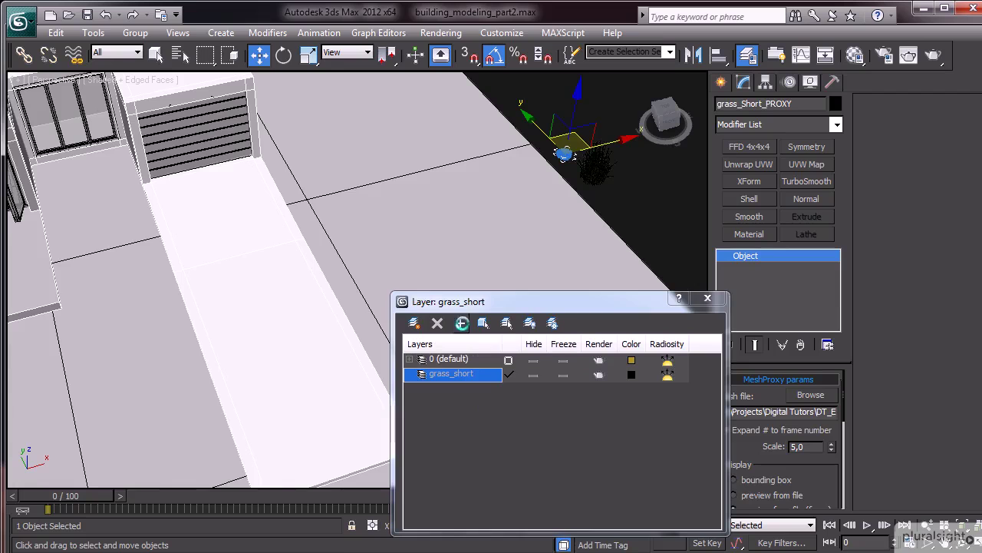
click(460, 322)
scroll(430, 160, down, 3)
mouse_move(625, 296)
mouse_down()
mouse_move(625, 447)
mouse_move(904, 346)
mouse_up()
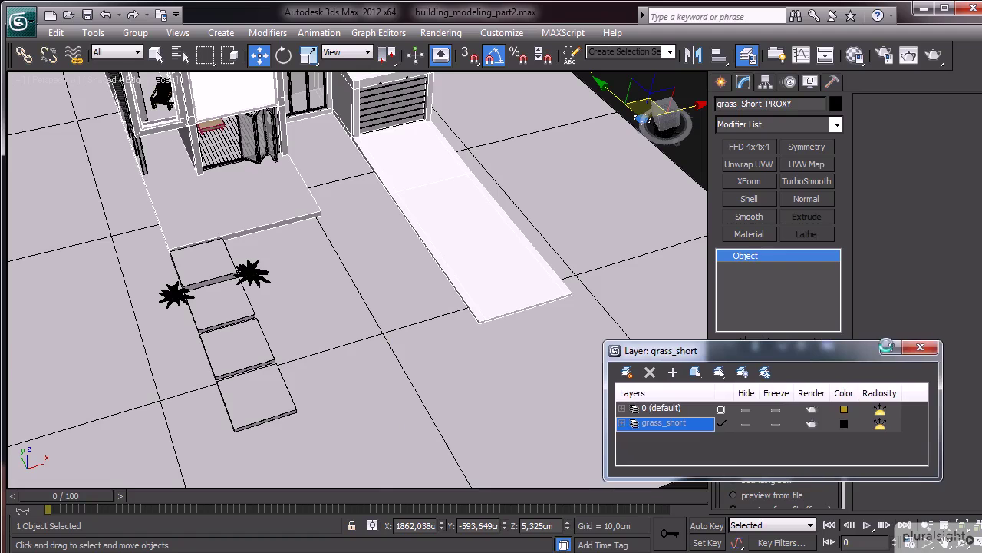
click(921, 347)
Frame the front steps and path, and show the Graphite ribbon's Object Paint panel
scroll(482, 247, down, 2)
scroll(368, 269, down, 3)
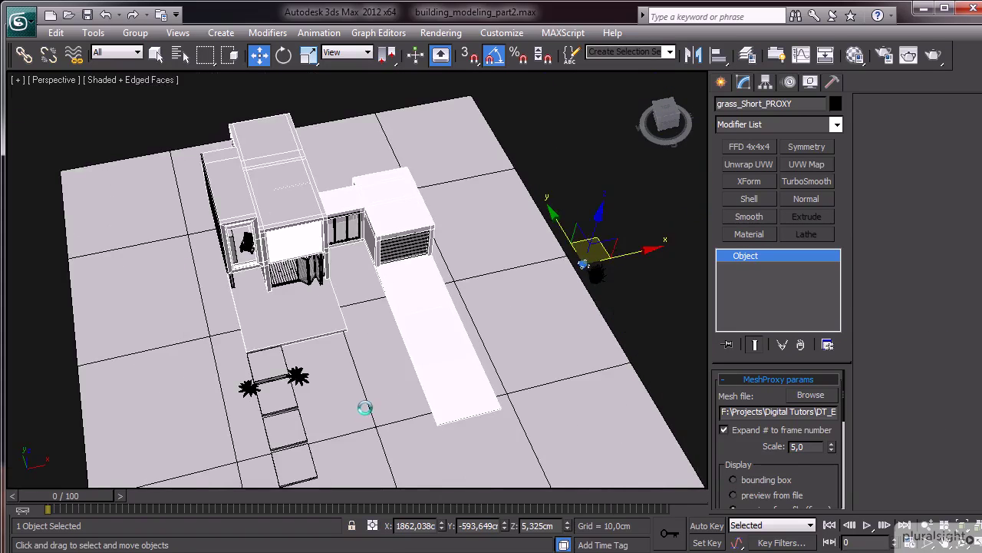
scroll(415, 338, down, 1)
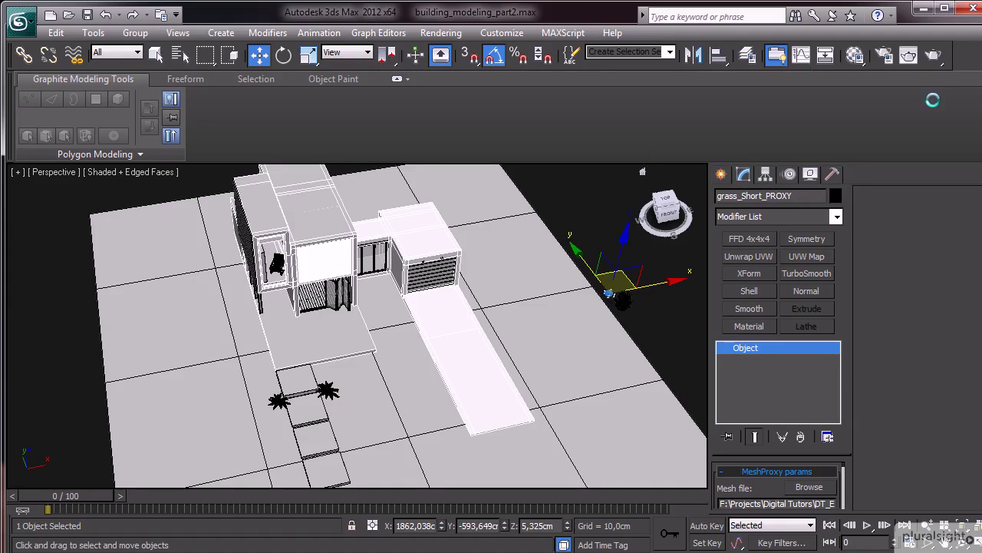
scroll(250, 352, up, 3)
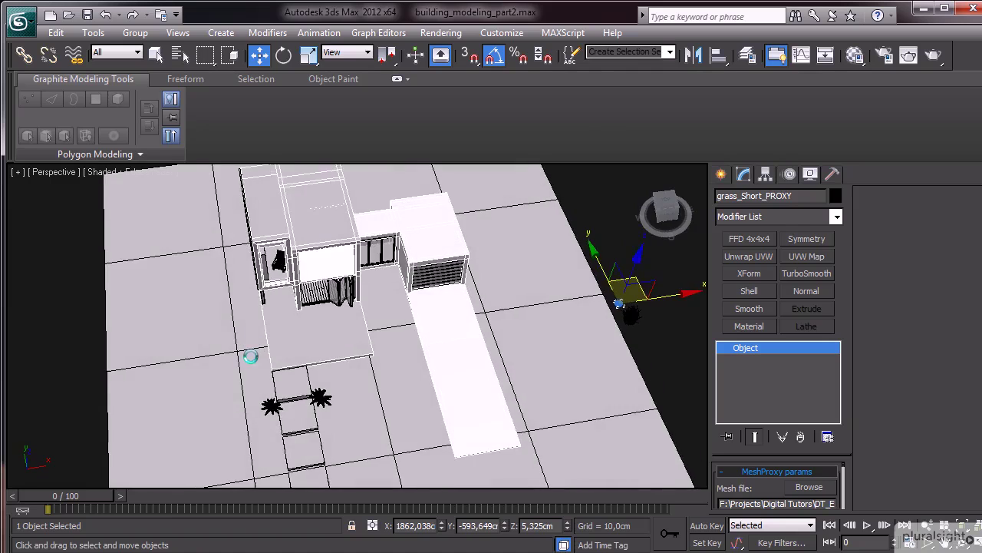
mouse_move(248, 353)
middle_down()
mouse_move(270, 340)
mouse_move(301, 264)
middle_up()
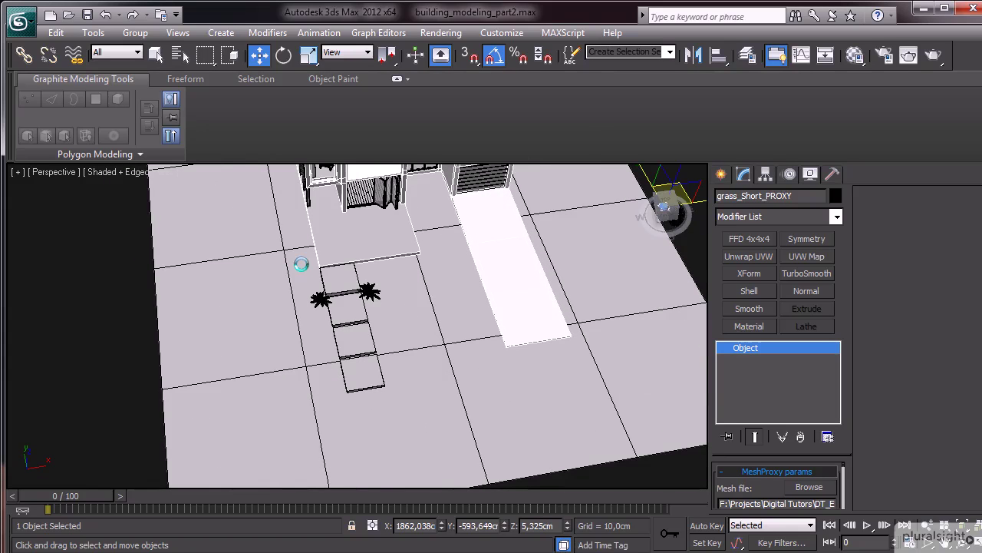
alt+middle_drag(398, 228, 426, 320)
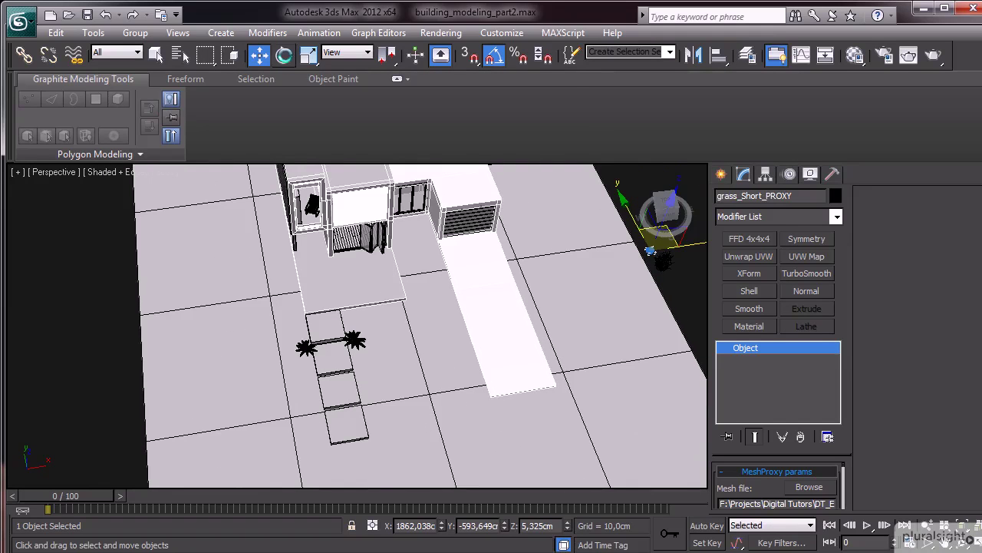
click(340, 77)
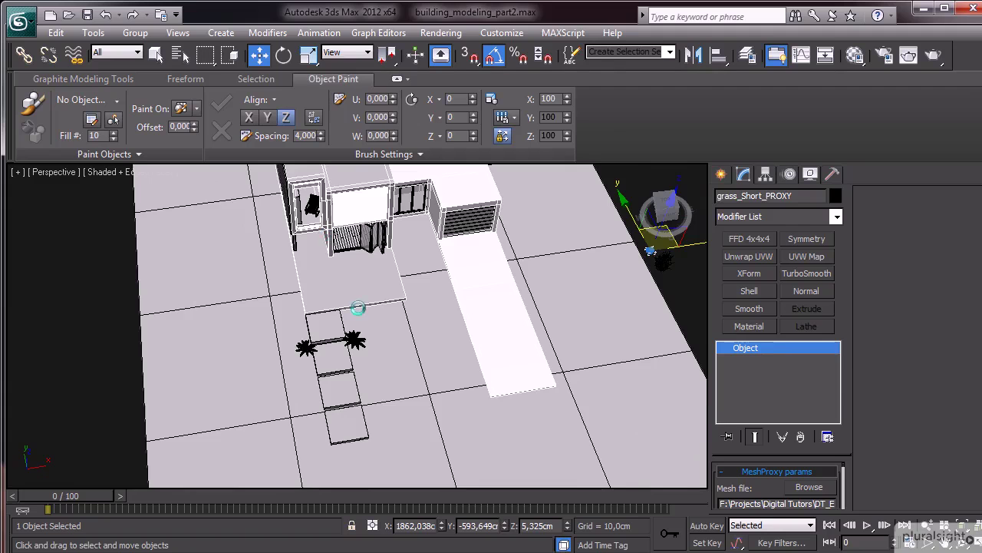
Set the Paint On surface and pick grass_Short_PROXY as the paint object
mouse_move(388, 321)
alt+middle_down()
mouse_move(340, 302)
mouse_move(629, 244)
alt+middle_up()
drag(629, 244, 245, 136)
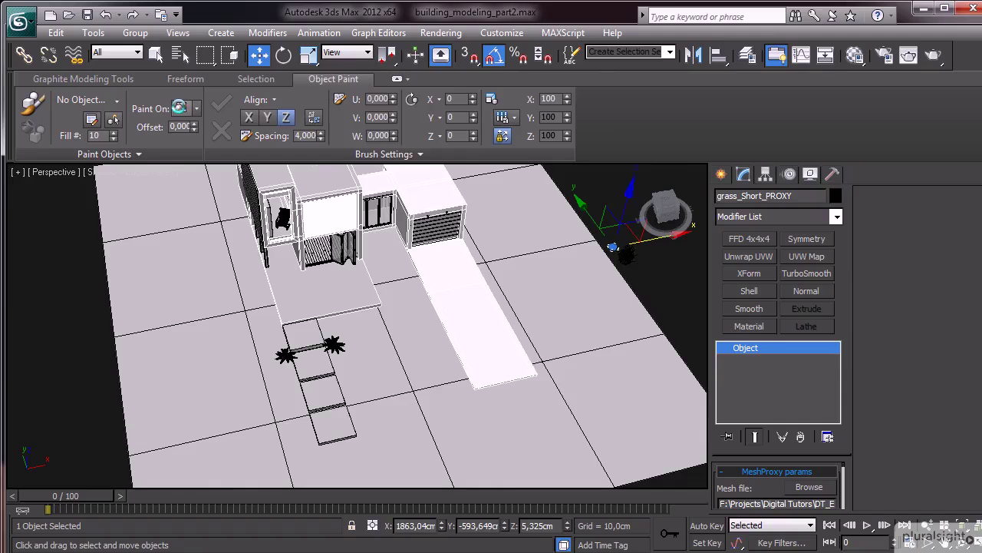
drag(183, 110, 153, 144)
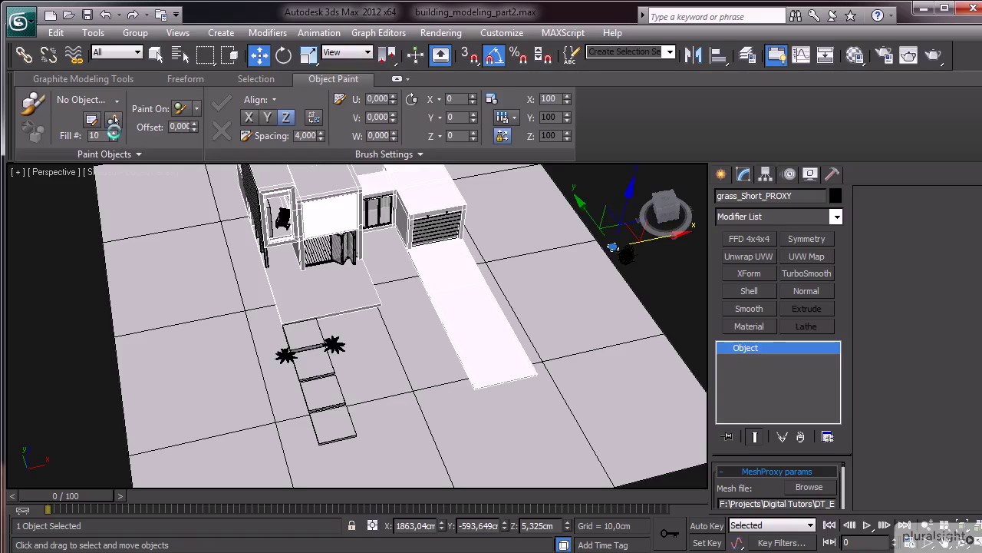
click(113, 118)
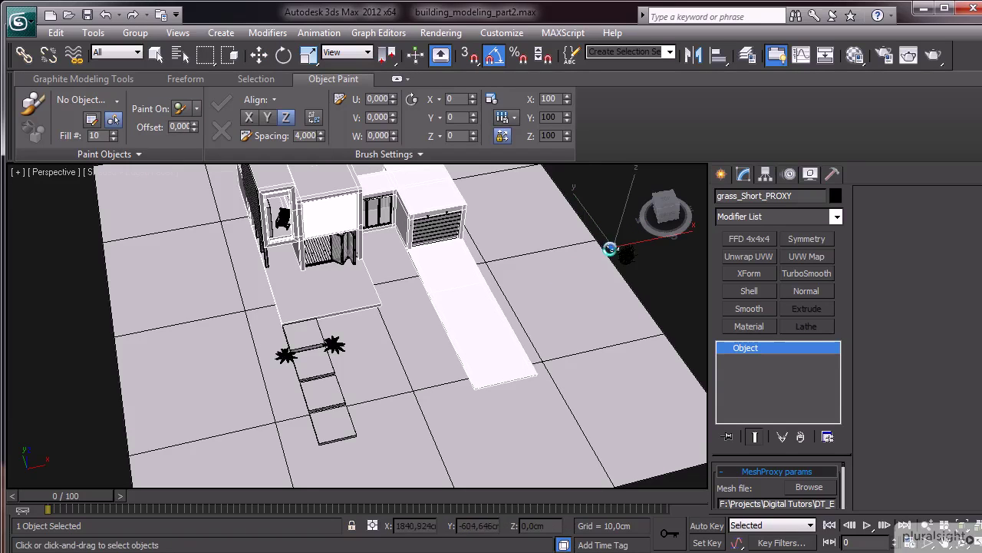
click(609, 246)
Set painted copies to Random scale, 80–120, in Brush Settings
alt+middle_drag(156, 189, 234, 232)
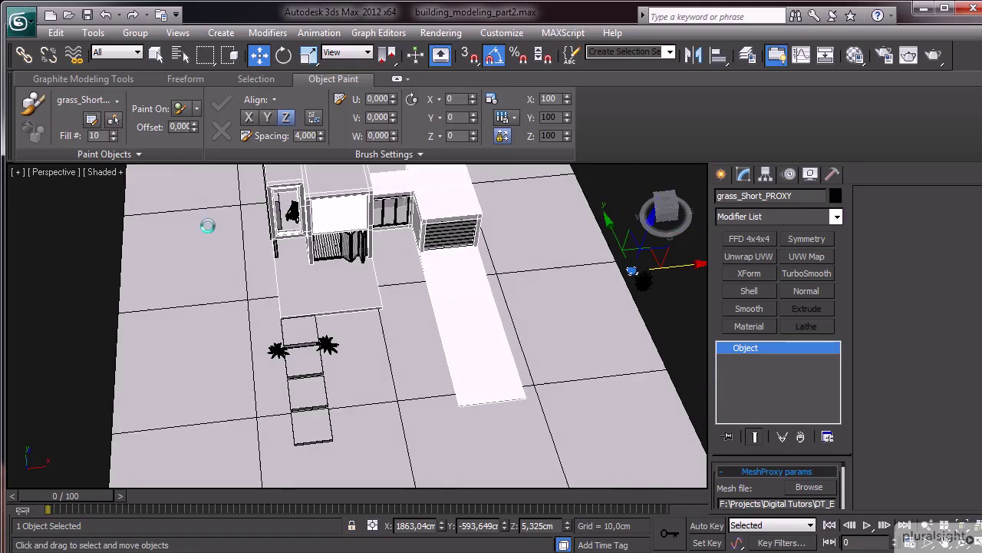
middle_drag(591, 305, 452, 274)
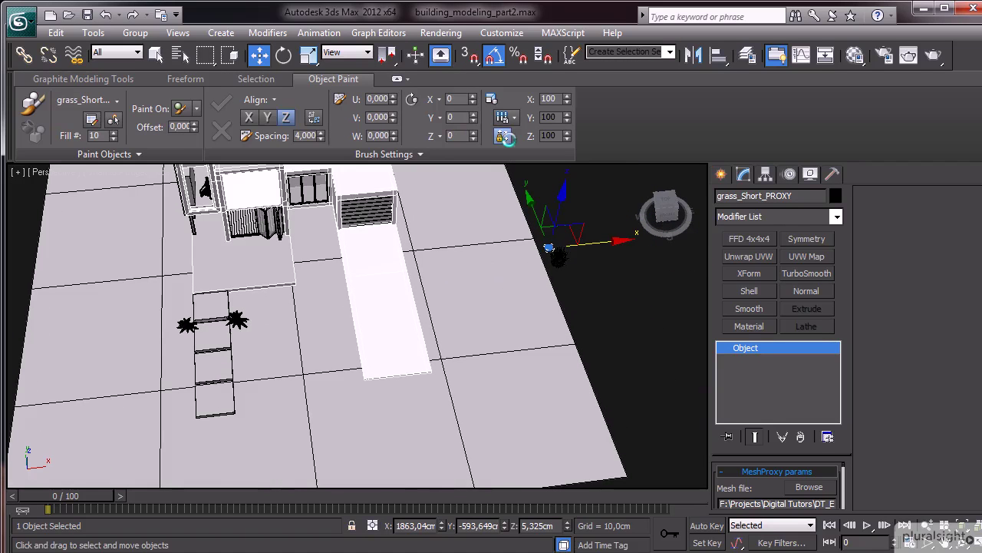
click(506, 117)
click(495, 153)
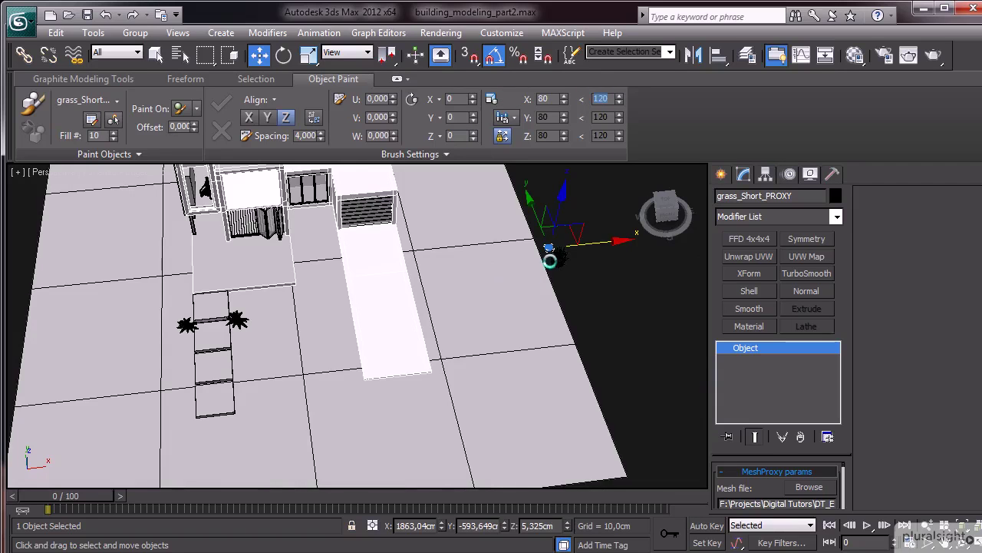
Paint a first short-grass clump on the ground near the agave
scroll(362, 258, up, 3)
scroll(389, 301, up, 2)
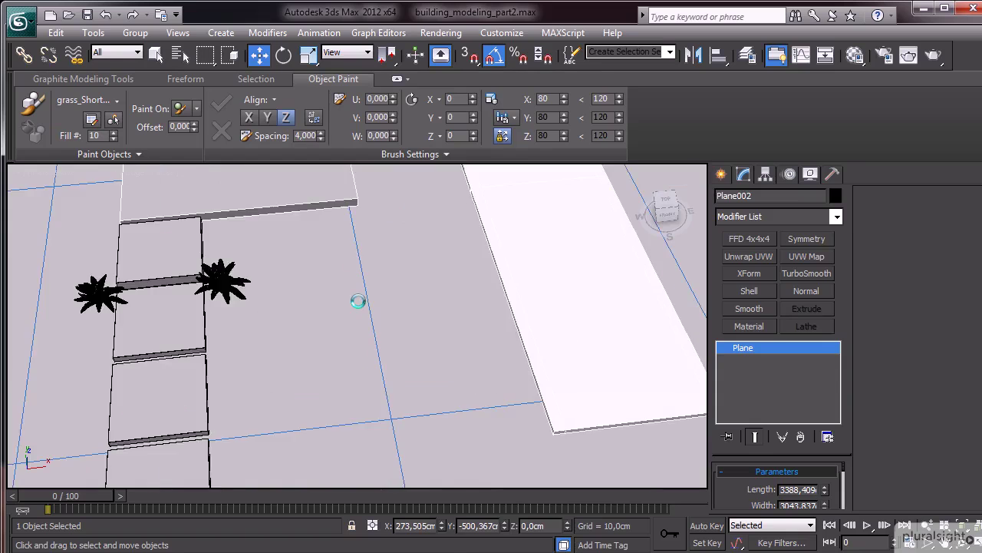
scroll(357, 300, up, 2)
mouse_move(285, 279)
alt+middle_down()
mouse_move(337, 345)
mouse_move(366, 313)
alt+middle_up()
scroll(338, 344, up, 2)
click(395, 314)
scroll(445, 338, up, 2)
key(ctrl+z)
click(422, 326)
mouse_move(467, 354)
alt+middle_down()
mouse_move(410, 314)
mouse_move(350, 220)
mouse_move(328, 230)
mouse_move(307, 138)
alt+middle_up()
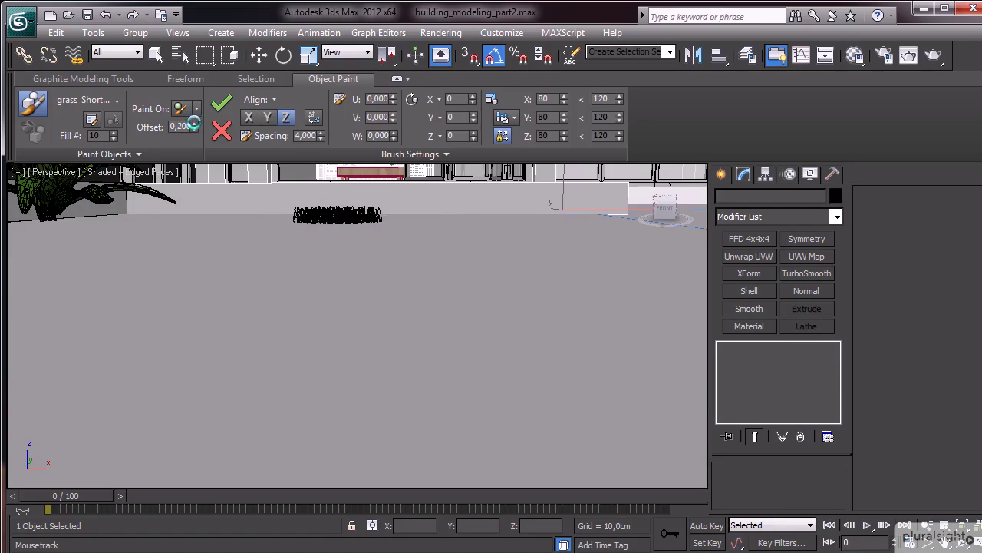
Set the grass paint Offset to 5.8 and brush Spacing to 0, undoing a test stroke
mouse_move(194, 123)
mouse_down()
mouse_move(207, 27)
mouse_move(200, 78)
mouse_up()
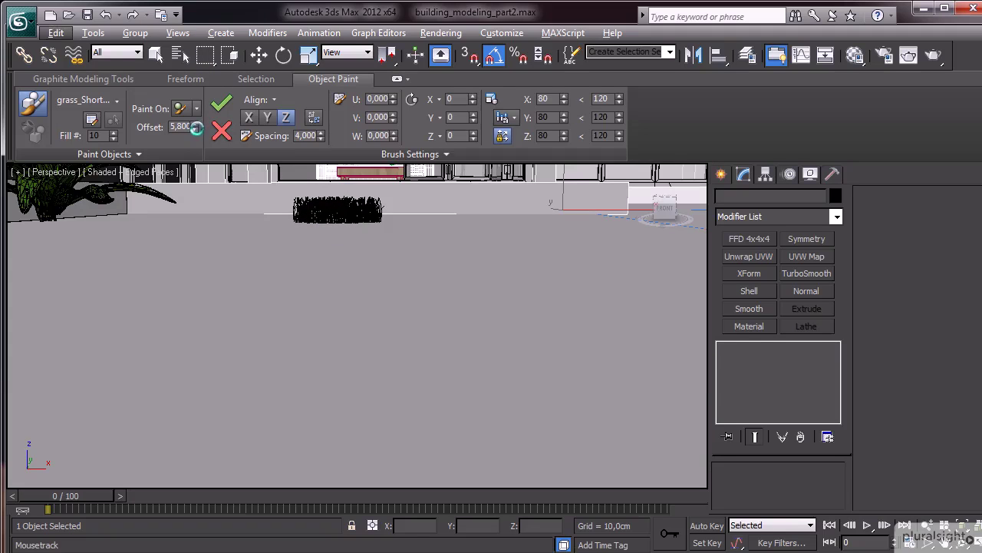
mouse_move(338, 230)
alt+middle_down()
mouse_move(340, 325)
mouse_move(314, 170)
alt+middle_up()
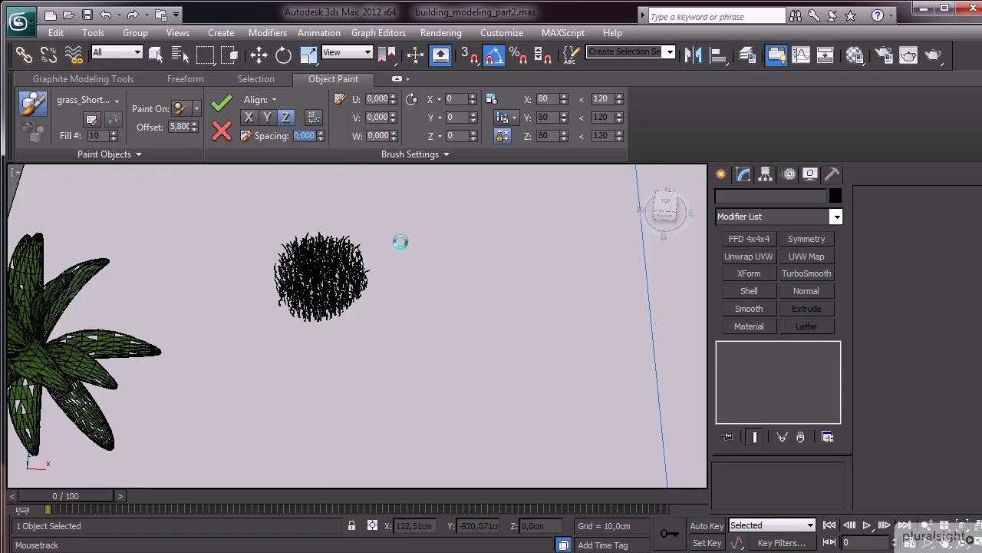
drag(418, 295, 483, 333)
key(ctrl+z)
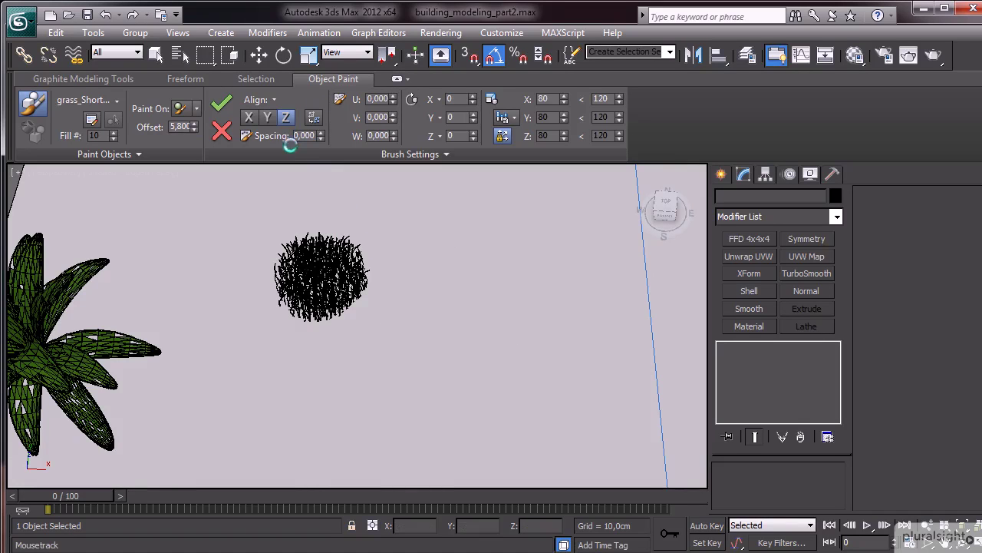
click(303, 136)
key(BackSpace)
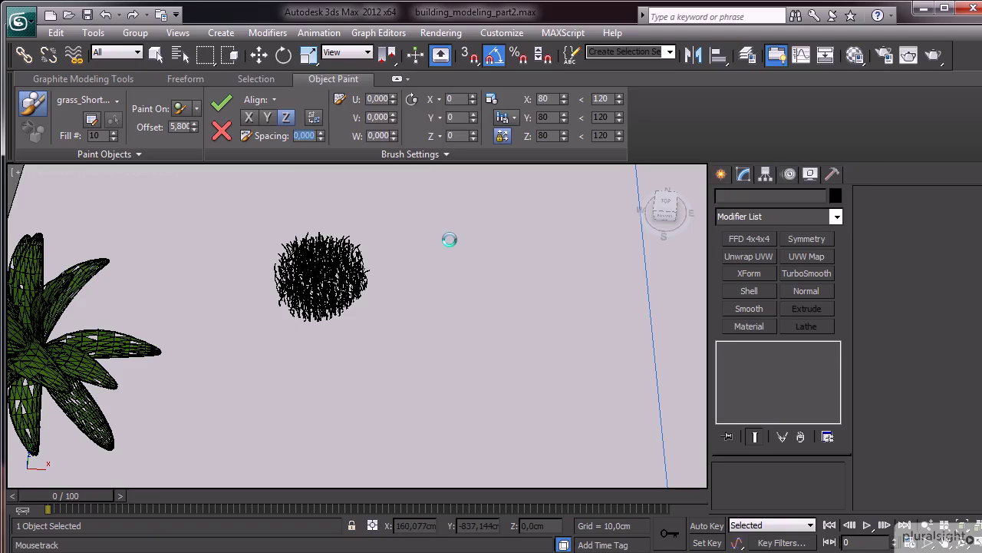
Paint short grass clumps in the open yard and merge them into one large patch
mouse_move(450, 237)
mouse_down()
mouse_move(453, 310)
mouse_move(500, 274)
mouse_up()
mouse_move(500, 274)
alt+middle_down()
mouse_move(489, 329)
mouse_move(519, 276)
alt+middle_up()
scroll(519, 277, down, 2)
mouse_move(452, 261)
mouse_down()
mouse_move(407, 339)
mouse_move(251, 237)
mouse_move(274, 297)
mouse_move(226, 324)
mouse_move(300, 345)
mouse_move(343, 284)
mouse_move(351, 395)
mouse_move(215, 430)
mouse_move(202, 373)
mouse_move(232, 491)
mouse_move(263, 410)
mouse_move(299, 406)
mouse_up()
mouse_move(299, 406)
alt+middle_down()
mouse_move(325, 222)
mouse_move(308, 319)
alt+middle_up()
scroll(311, 249, down, 5)
Paint short grass along the building edge and into the gaps around the hedges
mouse_move(356, 388)
alt+middle_down()
mouse_move(362, 284)
mouse_move(302, 256)
alt+middle_up()
mouse_move(306, 317)
mouse_down()
mouse_move(323, 253)
mouse_move(560, 250)
mouse_move(461, 281)
mouse_move(327, 287)
mouse_move(382, 301)
mouse_up()
mouse_move(325, 276)
mouse_down()
mouse_move(386, 336)
mouse_move(450, 309)
mouse_up()
alt+middle_drag(449, 309, 427, 318)
mouse_move(423, 312)
mouse_down()
mouse_move(561, 303)
mouse_move(472, 345)
mouse_move(509, 369)
mouse_move(553, 303)
mouse_move(555, 377)
mouse_move(540, 434)
mouse_move(419, 437)
mouse_move(525, 465)
mouse_up()
Extend the short grass in bands along and below the hedge's bottom edge
middle_drag(415, 468, 386, 281)
mouse_move(458, 281)
mouse_down()
mouse_move(499, 298)
mouse_move(397, 305)
mouse_move(351, 327)
mouse_move(541, 329)
mouse_move(445, 308)
mouse_up()
mouse_move(370, 299)
mouse_down()
mouse_move(516, 352)
mouse_move(590, 362)
mouse_up()
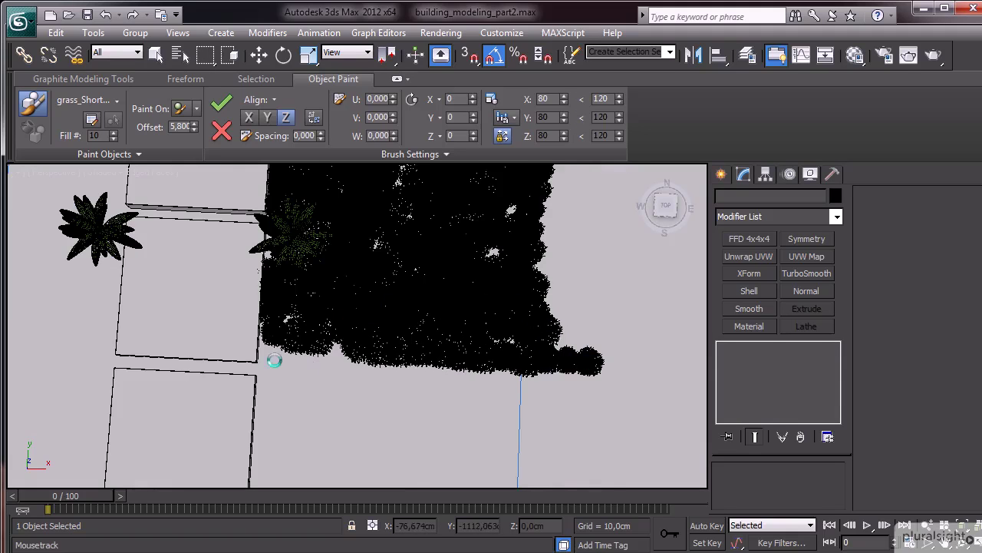
drag(529, 368, 365, 390)
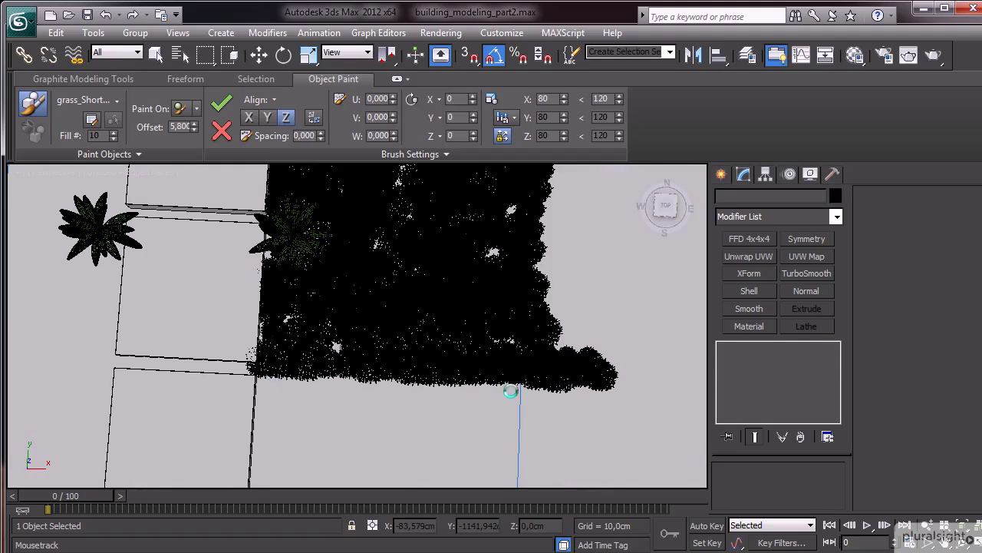
drag(620, 399, 439, 418)
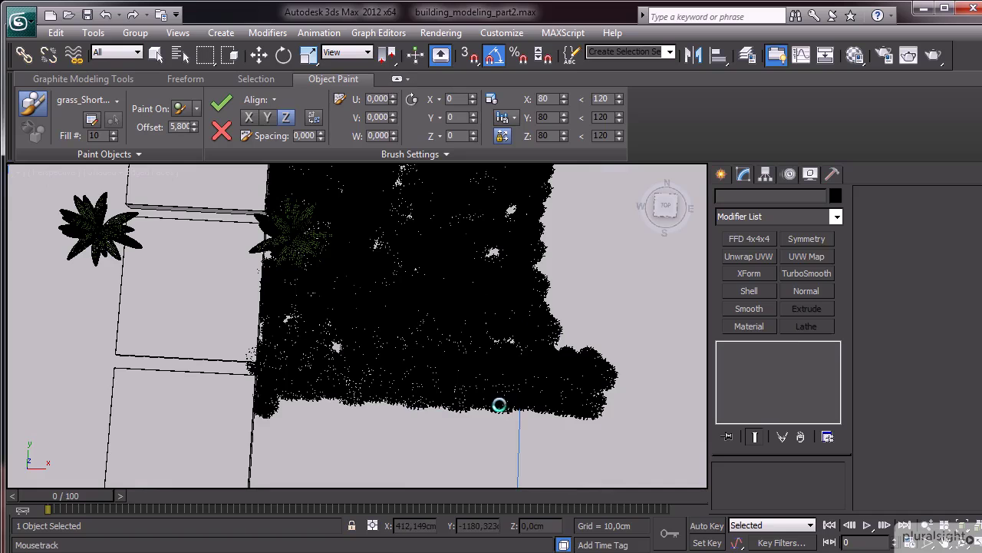
drag(515, 421, 346, 353)
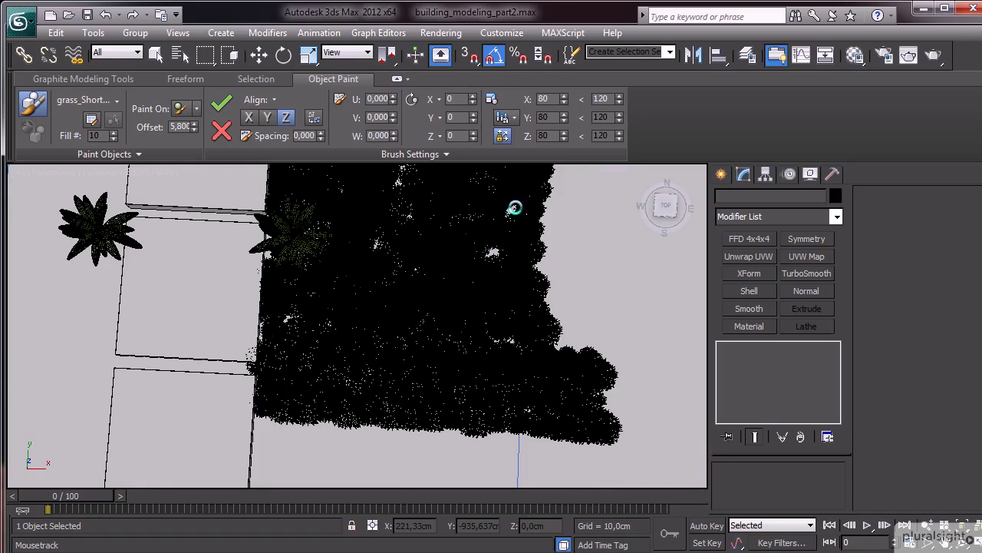
Stop painting and orbit around the building and garage to review the grass coverage
middle_drag(526, 225, 438, 396)
mouse_move(441, 360)
alt+middle_down()
mouse_move(440, 261)
mouse_move(391, 305)
alt+middle_up()
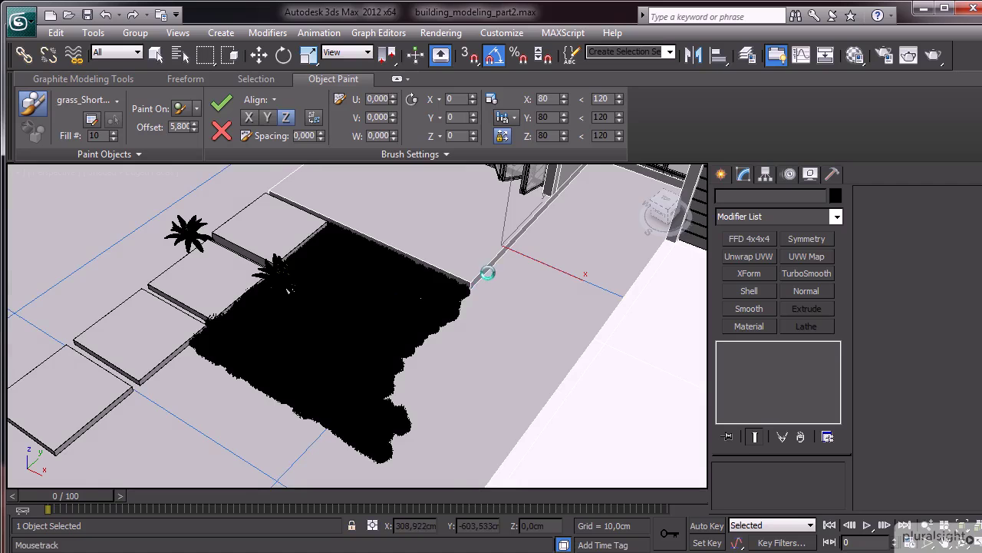
mouse_move(481, 270)
middle_down()
mouse_move(419, 290)
mouse_move(417, 318)
mouse_move(447, 305)
mouse_move(515, 310)
mouse_move(388, 309)
mouse_move(568, 365)
middle_up()
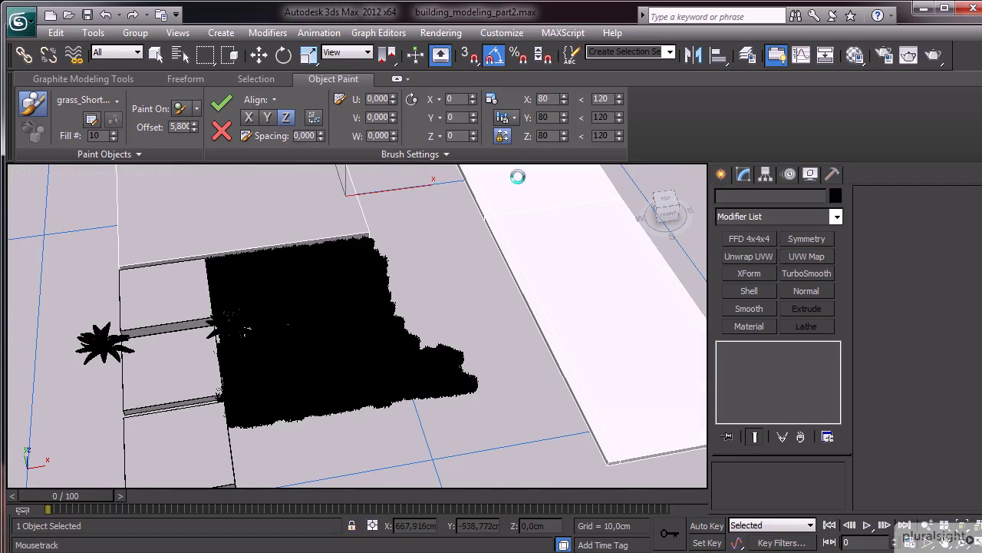
scroll(417, 372, down, 3)
middle_drag(379, 219, 407, 297)
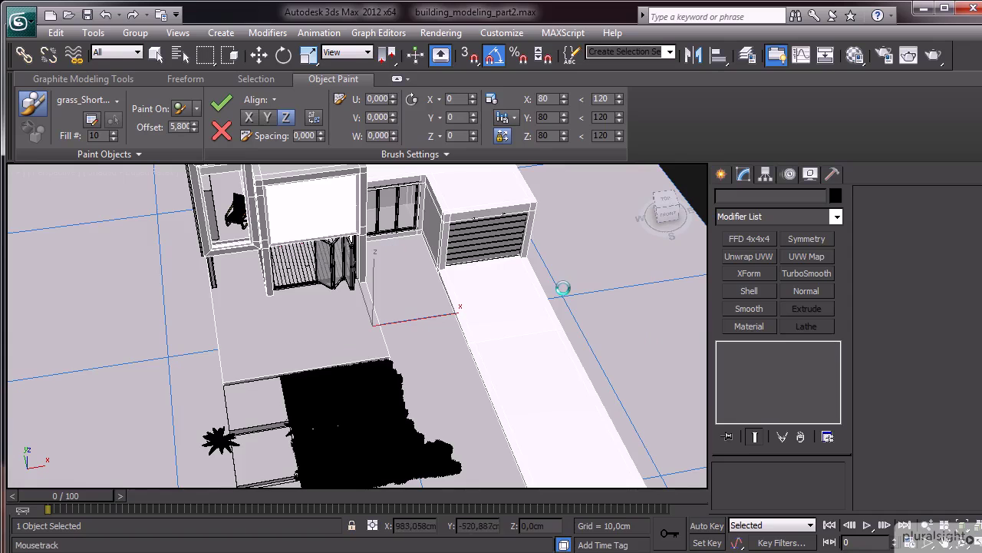
alt+middle_drag(412, 333, 213, 210)
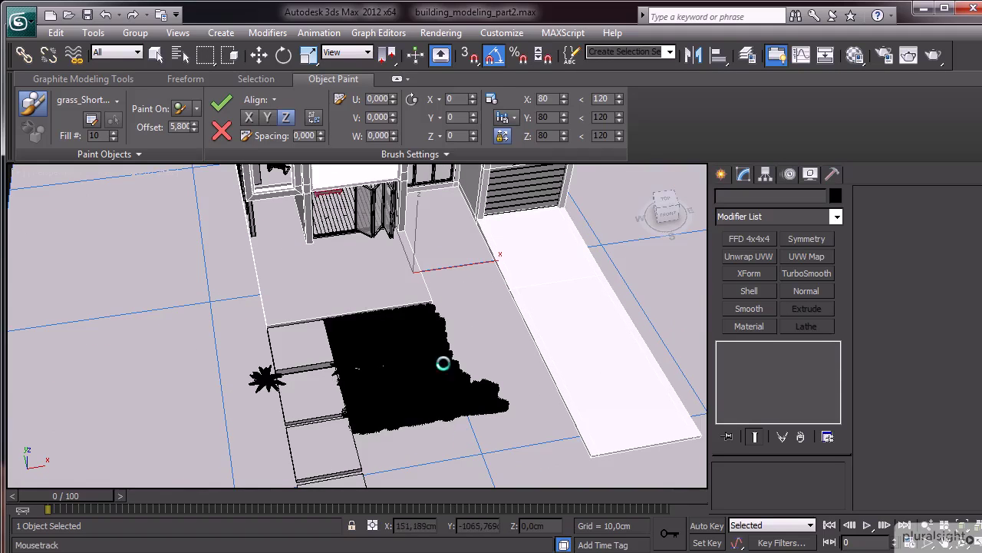
alt+middle_drag(544, 321, 457, 347)
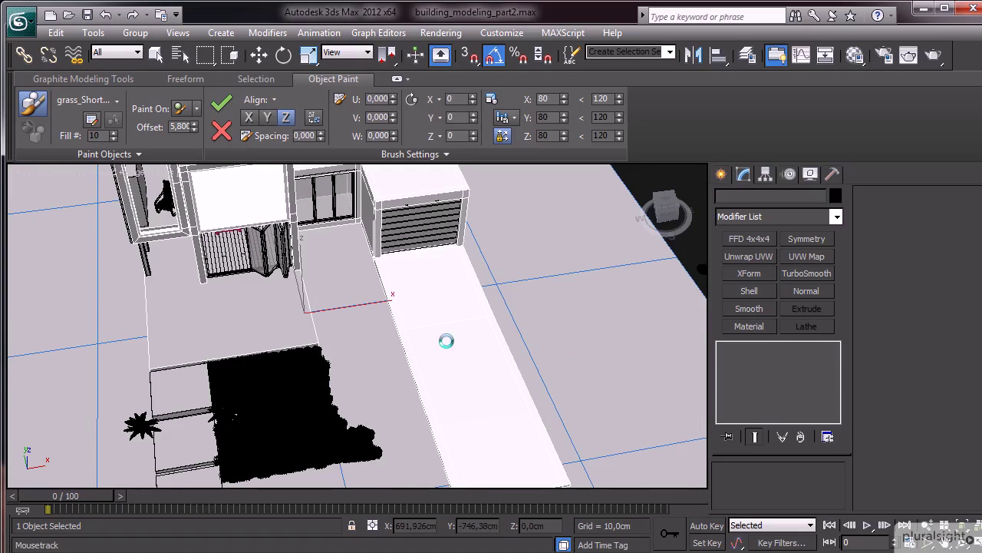
key(w)
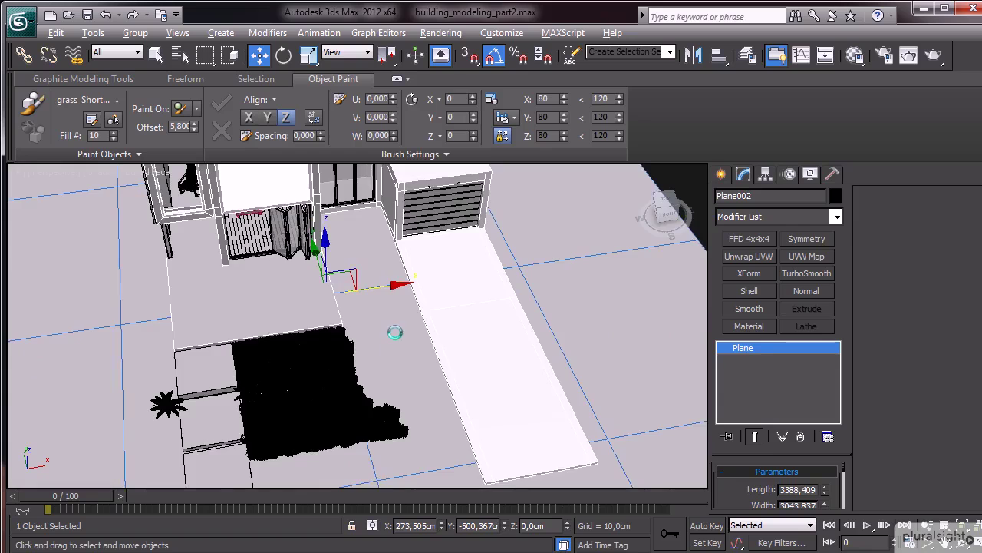
alt+middle_drag(379, 355, 642, 171)
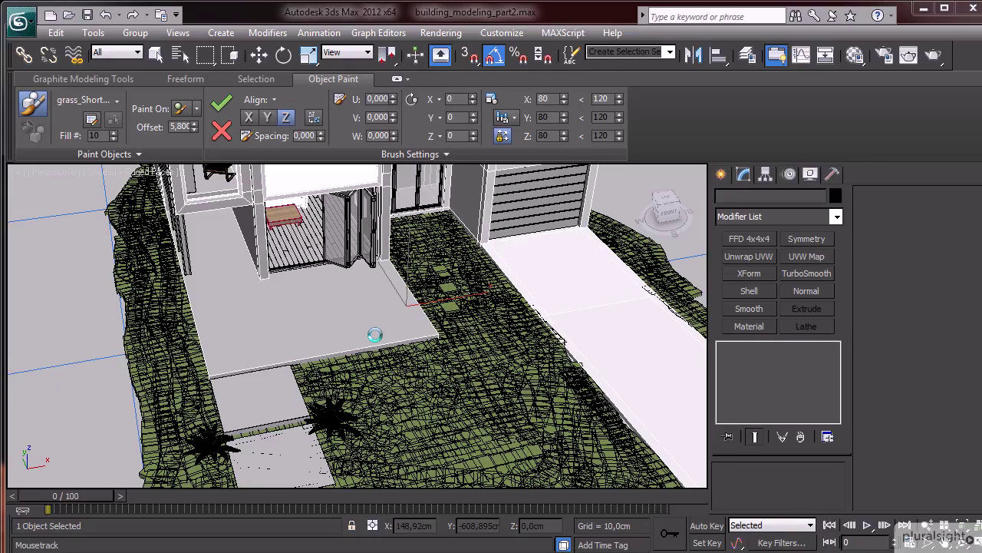
alt+middle_drag(375, 335, 478, 258)
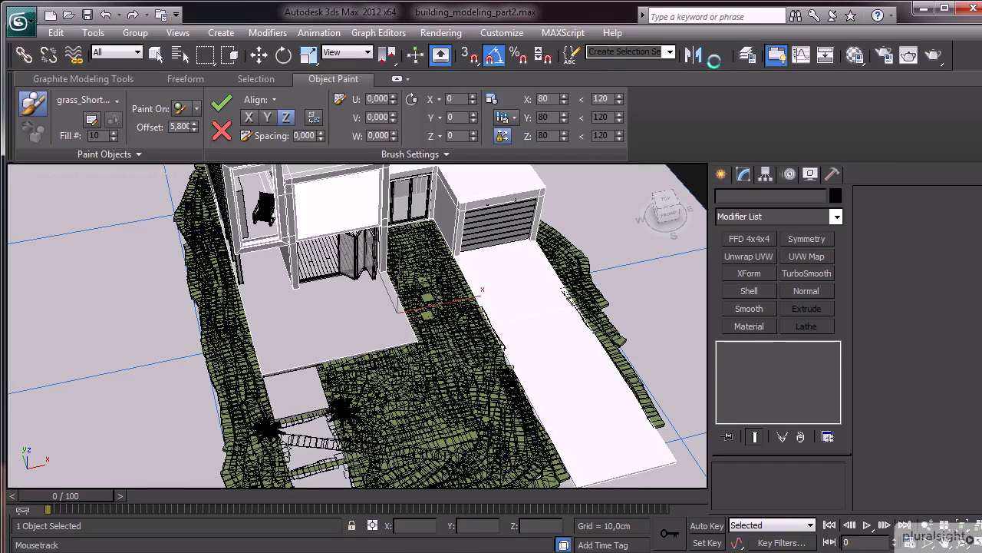
End grass painting and select one of the painted short-grass proxies
middle_drag(409, 424, 409, 310)
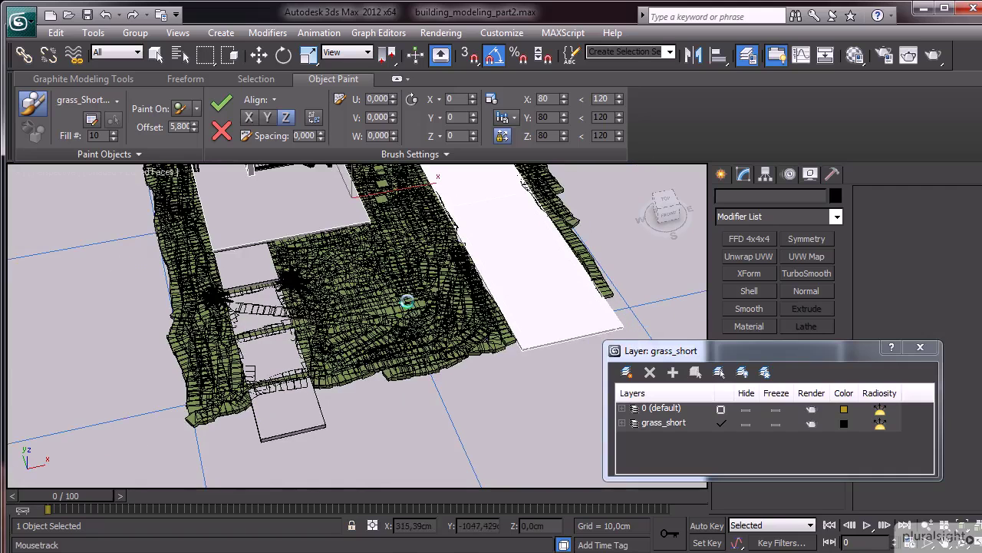
right_click(454, 302)
key(w)
click(459, 259)
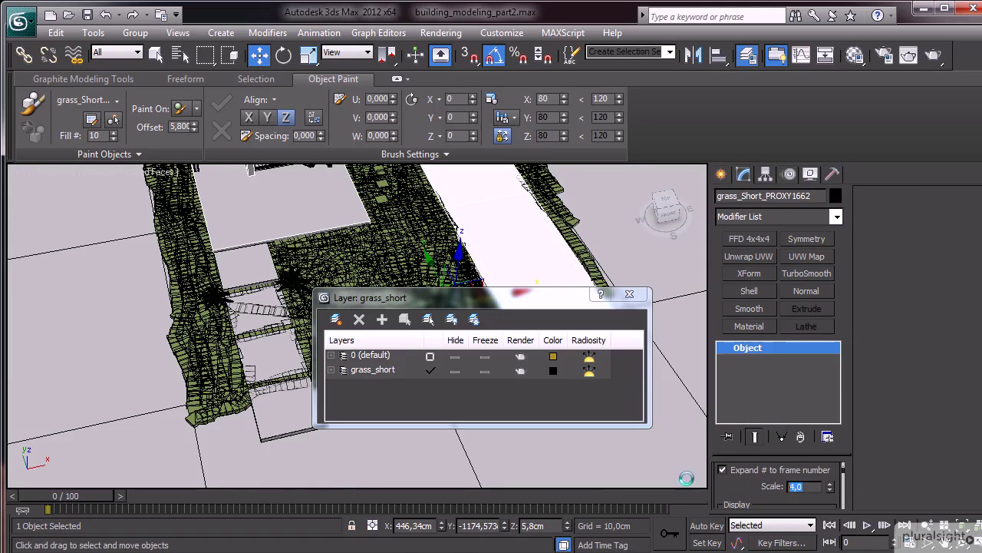
Freeze and hide the grass_short layer and make 0 (default) the current layer
drag(496, 301, 613, 334)
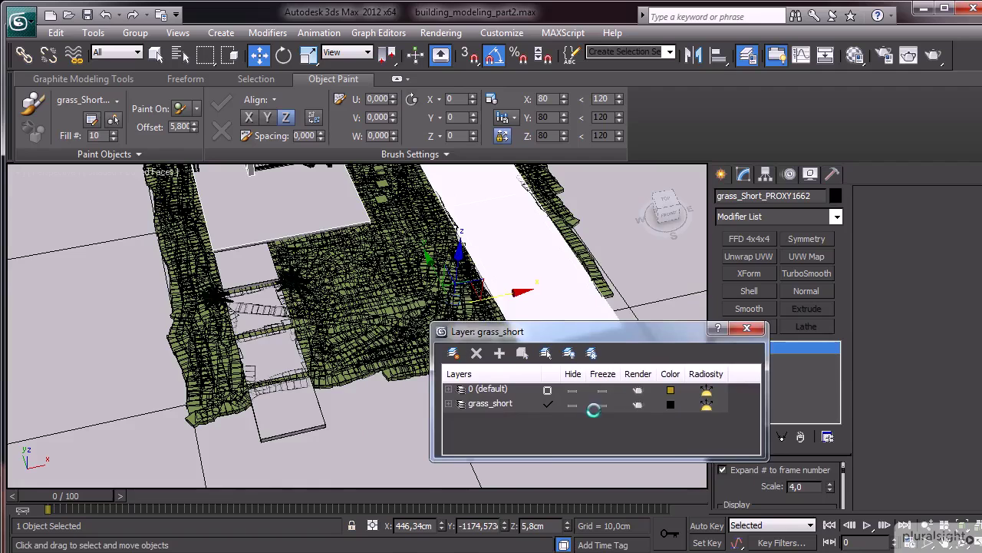
click(600, 400)
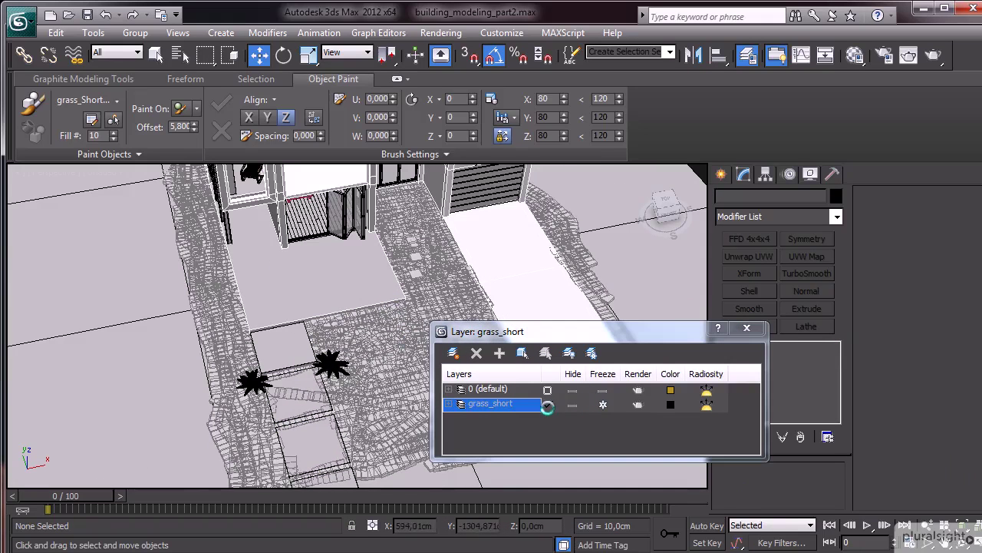
click(570, 406)
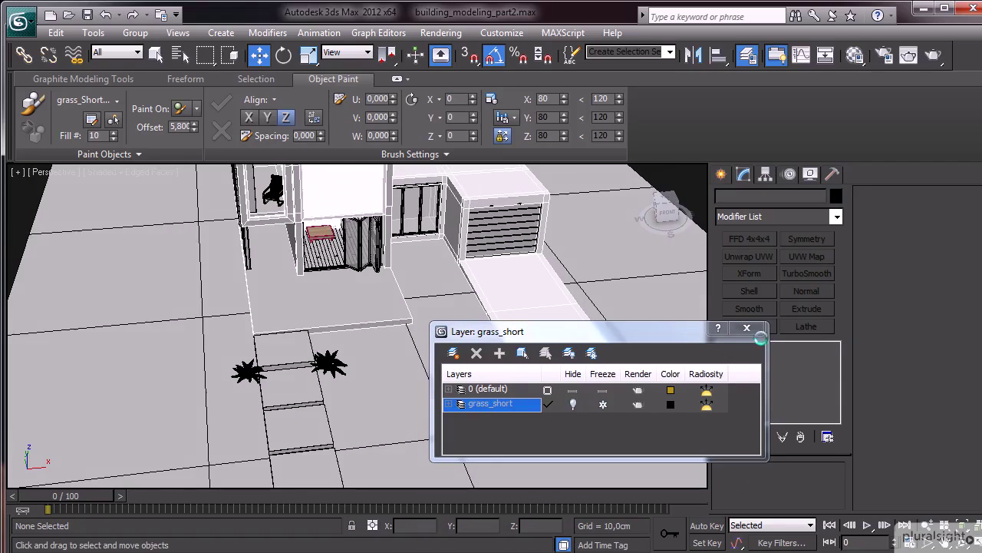
click(547, 389)
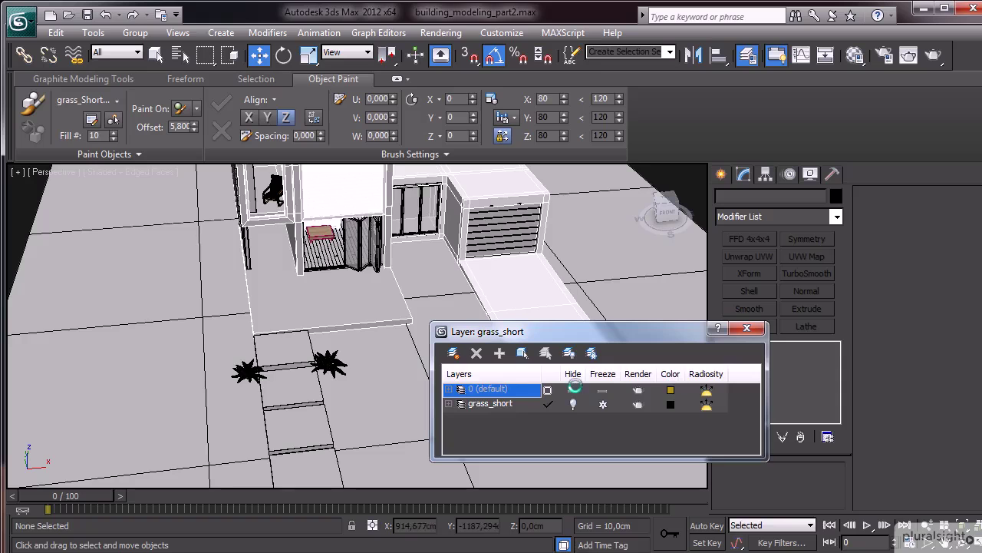
click(745, 328)
Select all 150 objects in the scene with Ctrl+A
mouse_move(320, 322)
alt+middle_down()
mouse_move(366, 345)
mouse_move(438, 339)
mouse_move(568, 218)
mouse_move(504, 279)
mouse_move(466, 256)
alt+middle_up()
scroll(568, 218, down, 2)
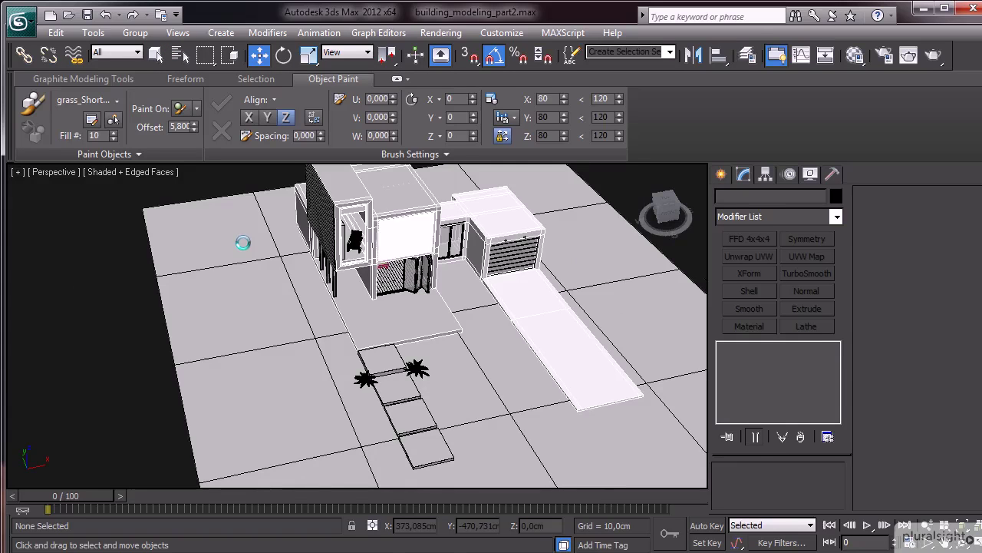
key(ctrl+a)
Hide the selected objects and generate a high-poly rock with the aaRockGen script
right_click(428, 296)
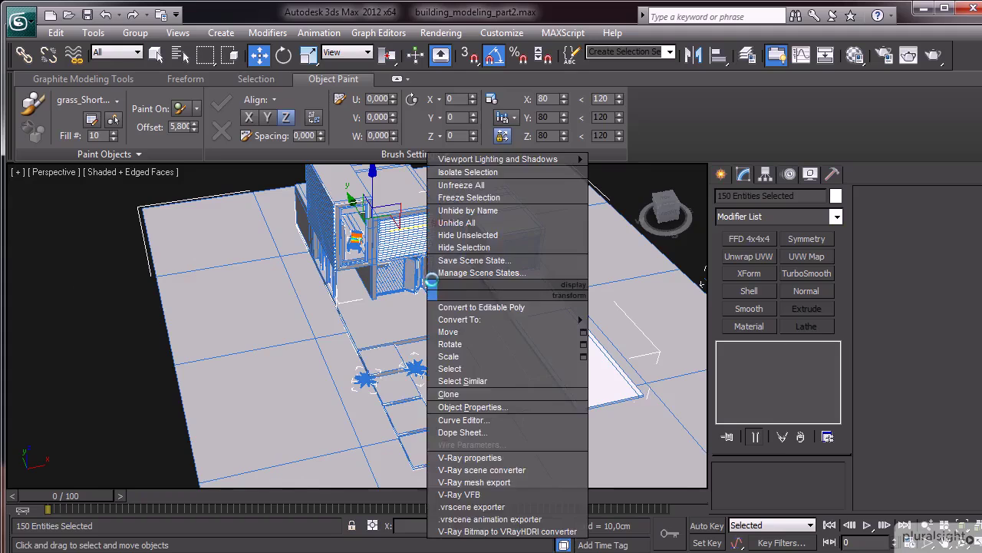
click(476, 254)
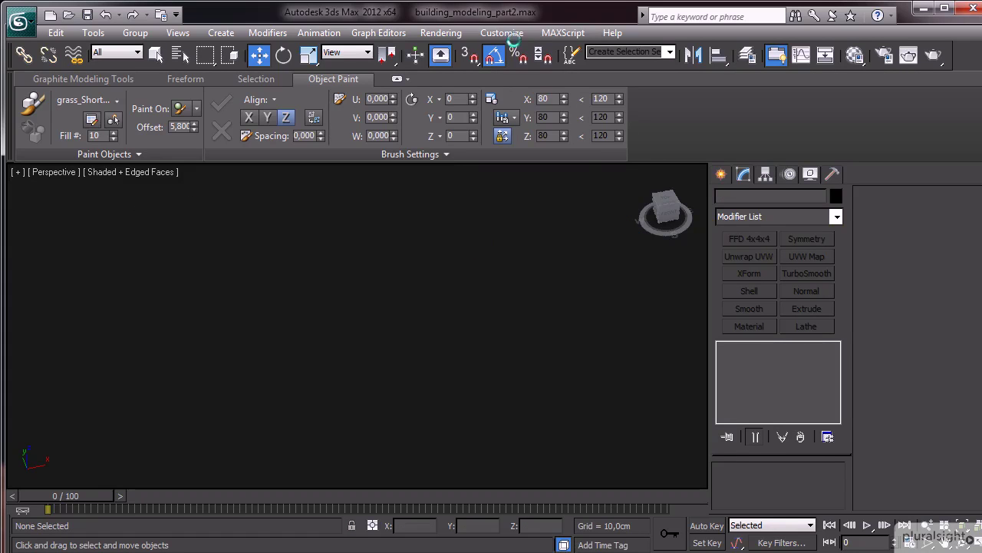
click(442, 32)
click(568, 84)
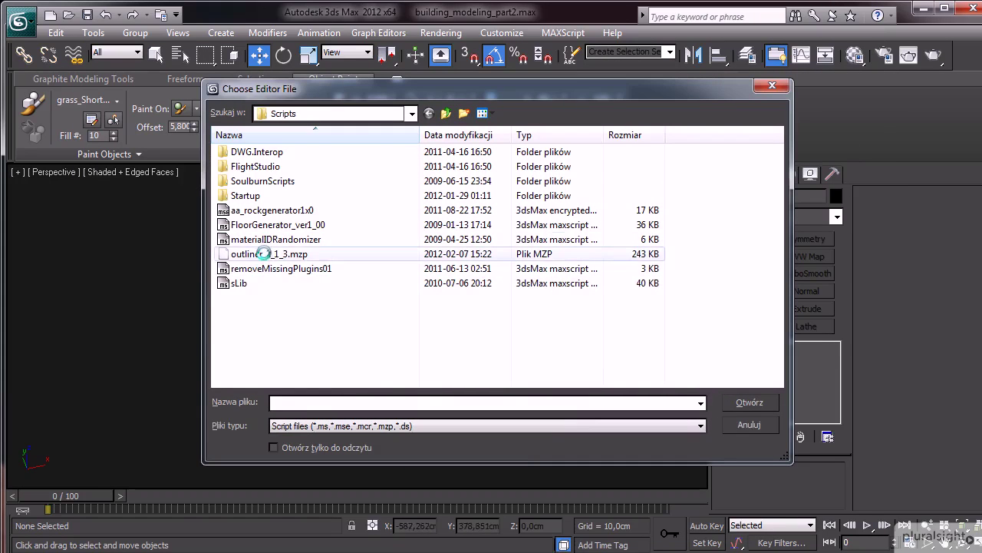
double_click(263, 210)
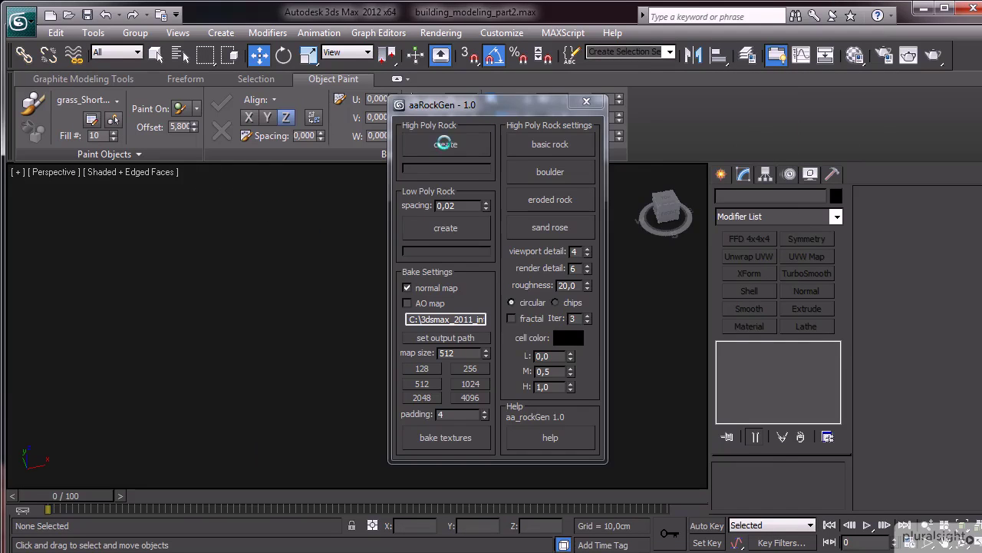
click(446, 145)
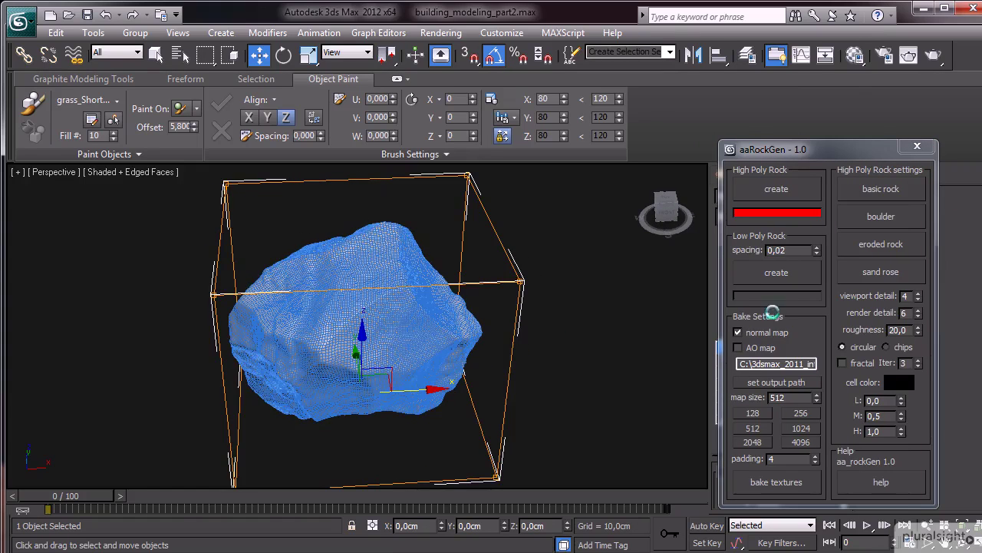
Scale the new rock up and orbit around it
key(r)
mouse_move(360, 349)
mouse_down()
mouse_move(351, 153)
mouse_move(430, 442)
mouse_up()
key(w)
alt+middle_drag(427, 395, 949, 210)
Regenerate the rock as a boulder with roughness 20, L 0 and M 0.15
click(893, 215)
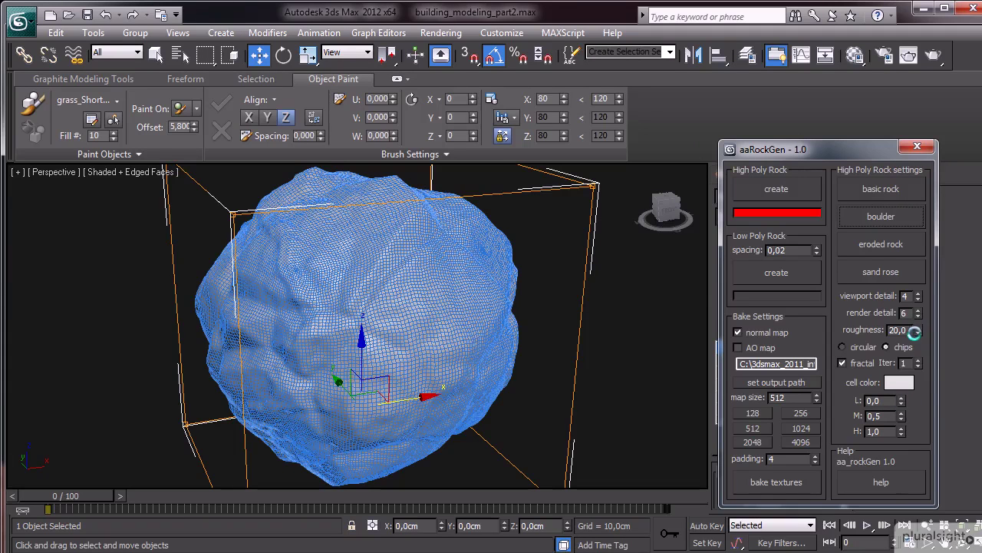
drag(914, 332, 918, 336)
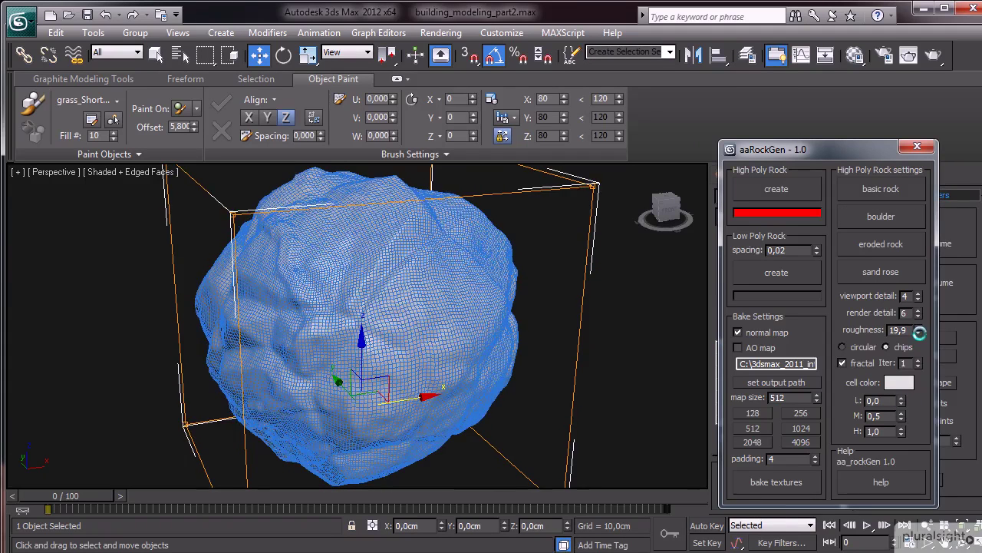
click(901, 403)
right_click(900, 419)
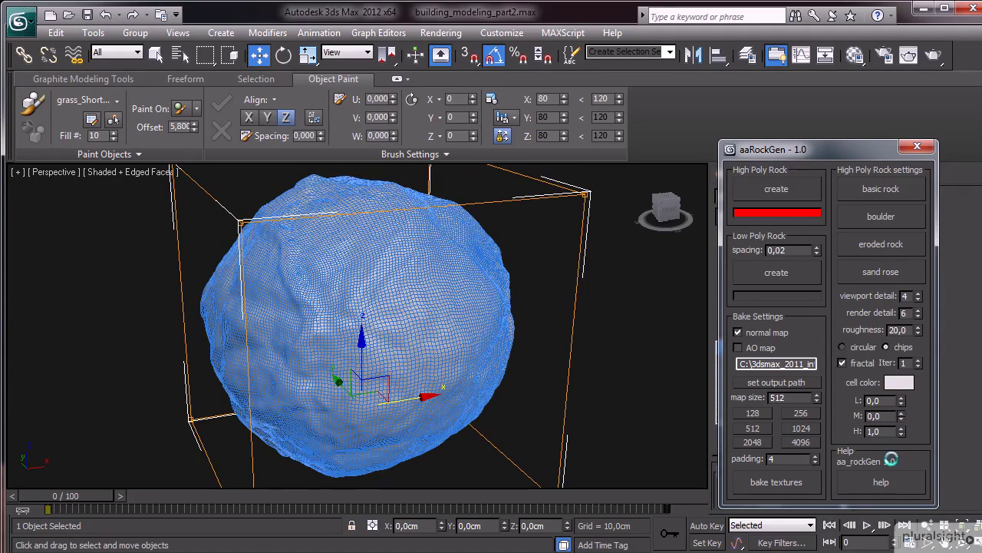
drag(901, 415, 901, 399)
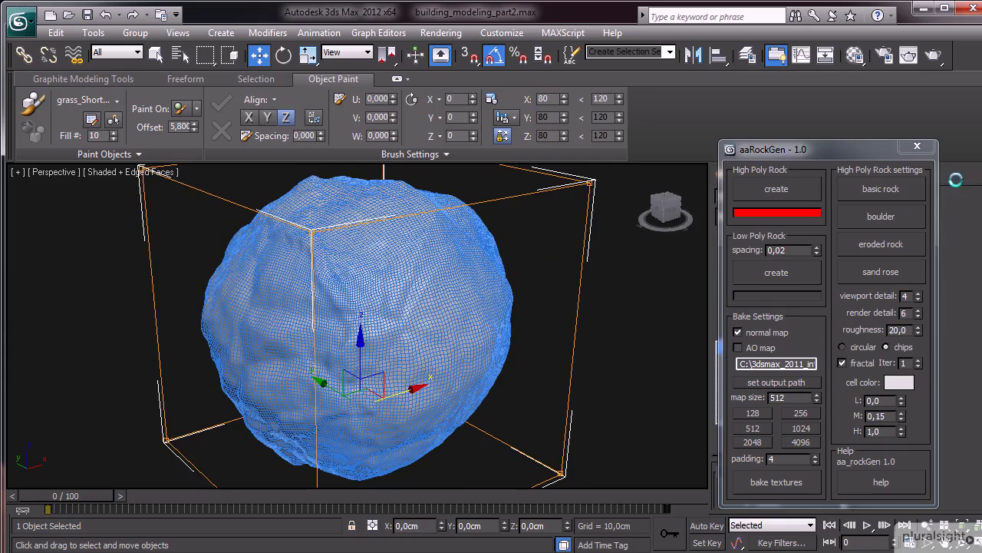
click(907, 147)
Add an FFD 2x2x2 modifier to the rock
scroll(624, 340, down, 1)
scroll(643, 340, down, 3)
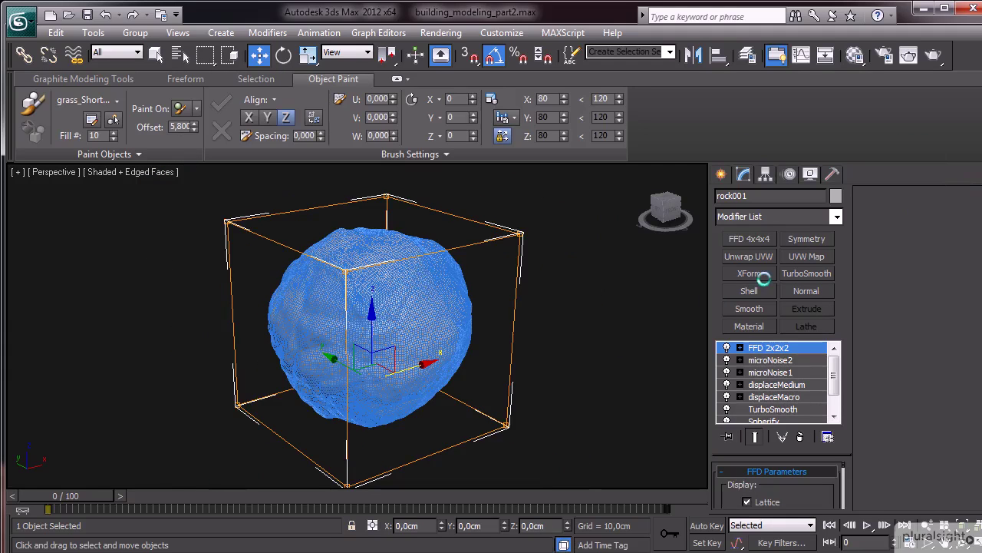
key(f)
key(f)
key(Return)
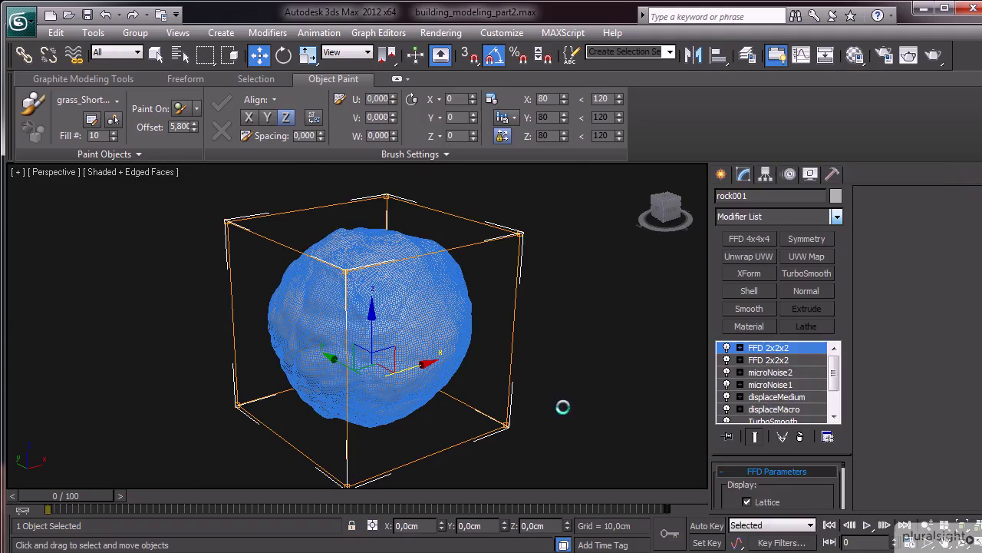
Lower the lattice's top points to flatten the rock, dropping the left side further
drag(513, 298, 383, 256)
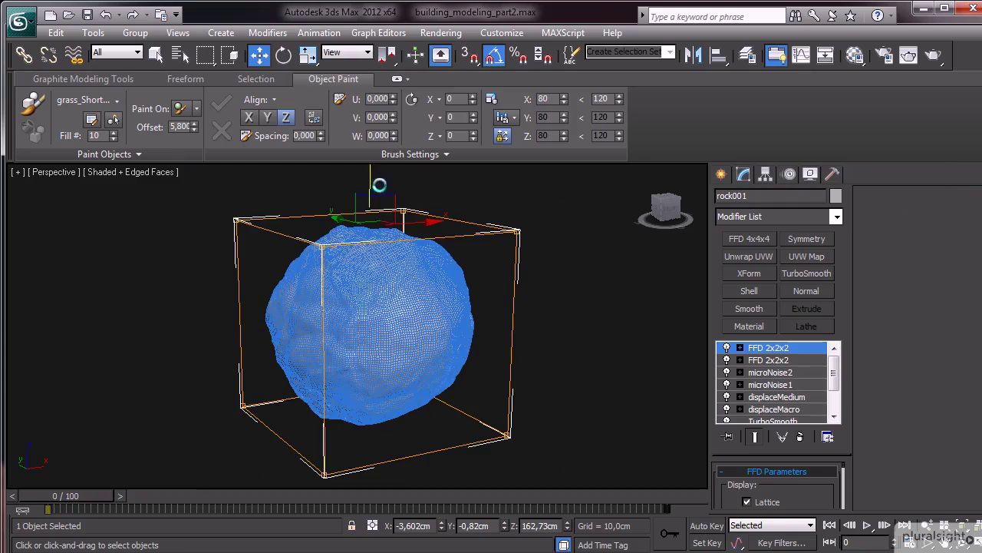
drag(372, 188, 373, 289)
mouse_move(373, 289)
alt+middle_down()
mouse_move(376, 333)
mouse_move(388, 344)
alt+middle_up()
mouse_move(353, 238)
mouse_down()
mouse_move(295, 184)
mouse_move(324, 224)
mouse_up()
click(554, 219)
mouse_move(559, 188)
alt+middle_down()
mouse_move(526, 300)
mouse_move(506, 322)
mouse_move(468, 262)
alt+middle_up()
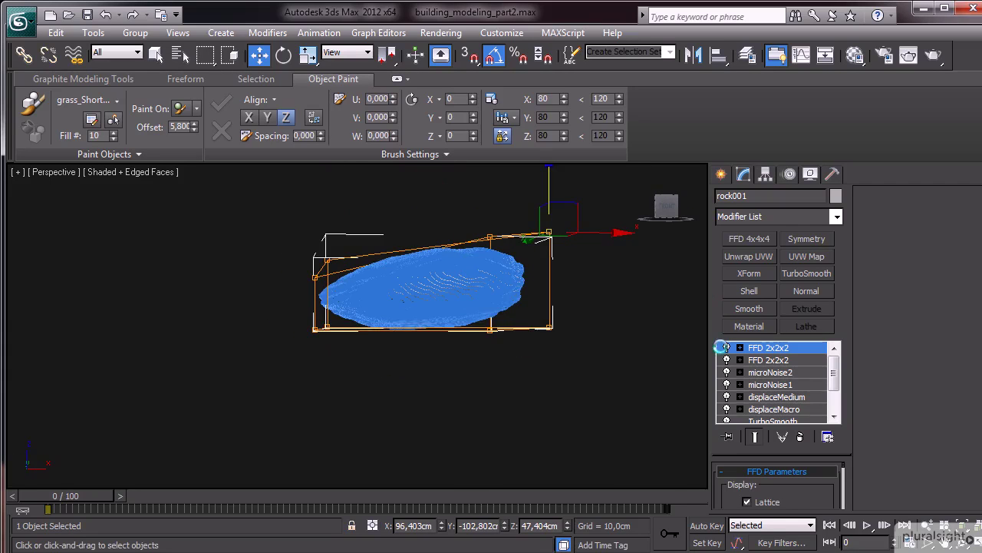
scroll(535, 328, down, 5)
alt+middle_drag(491, 258, 485, 356)
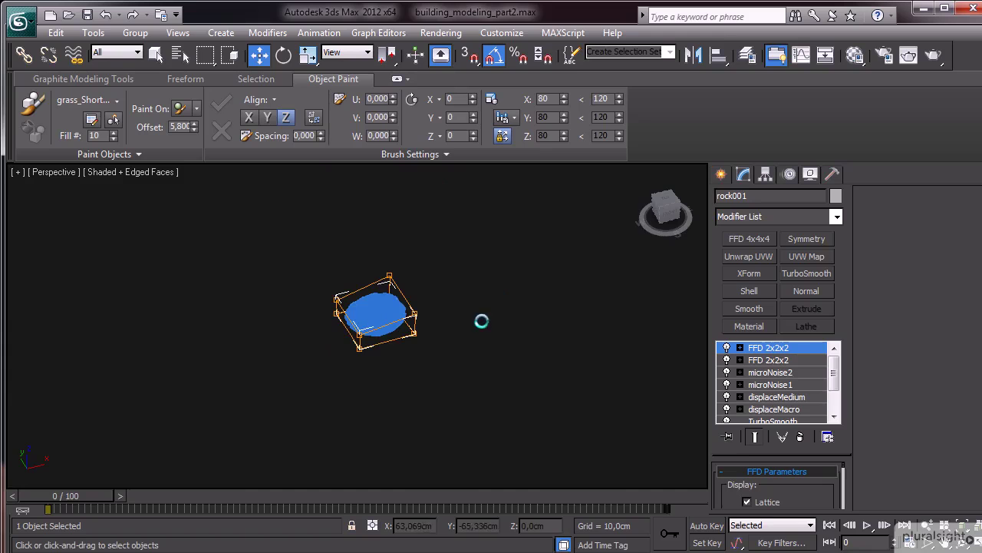
click(720, 174)
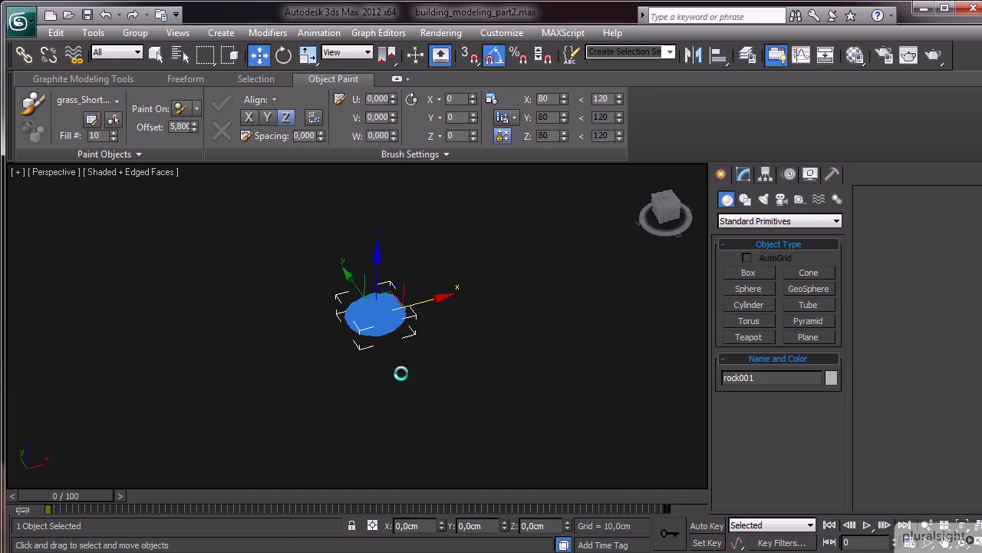
Unhide all objects and move the rock onto open ground in front of the building
right_click(479, 333)
click(512, 271)
click(561, 331)
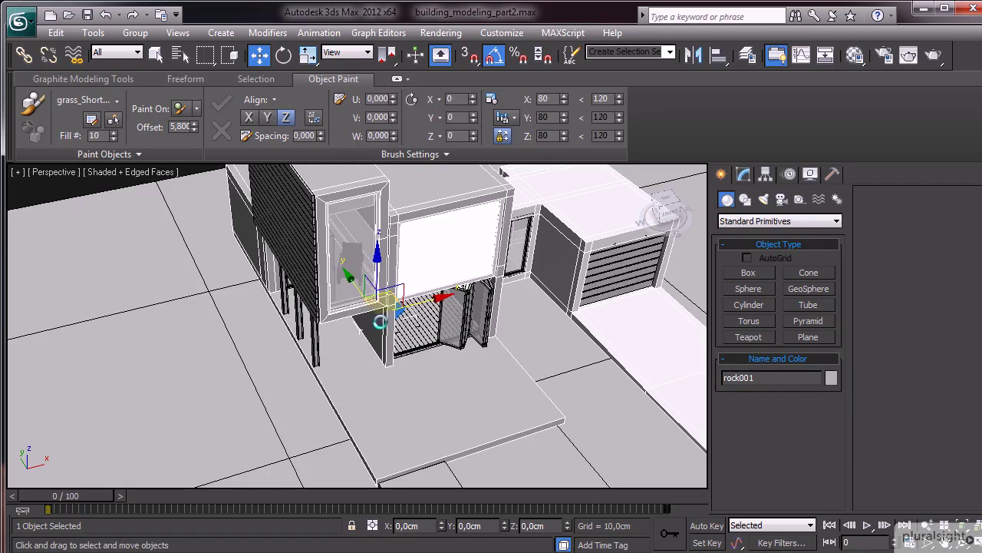
drag(392, 299, 268, 468)
alt+middle_drag(637, 307, 416, 287)
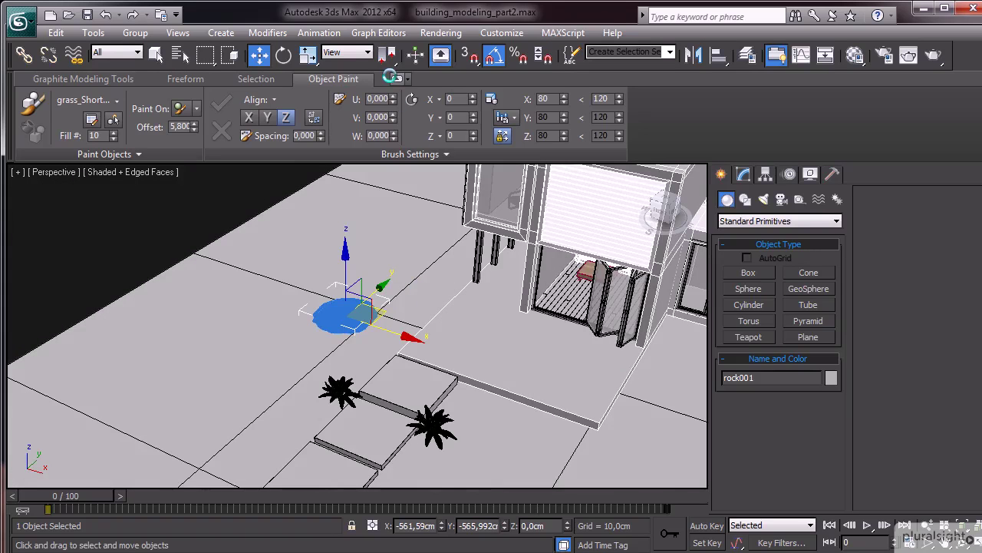
Collapse the ribbon and scale the rock up uniformly
alt+middle_drag(391, 76, 456, 291)
scroll(457, 291, up, 2)
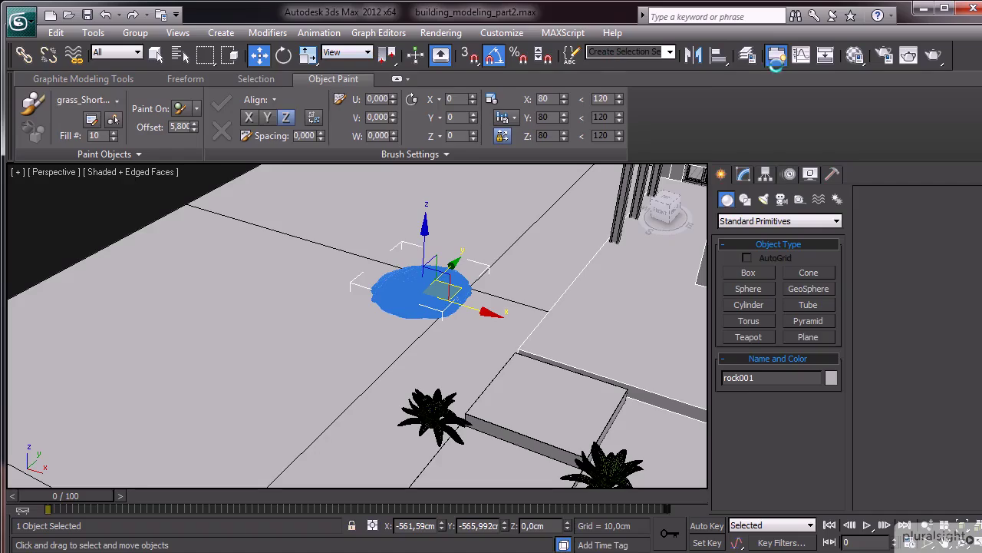
click(775, 55)
click(307, 54)
key(z)
drag(393, 91, 409, 202)
key(w)
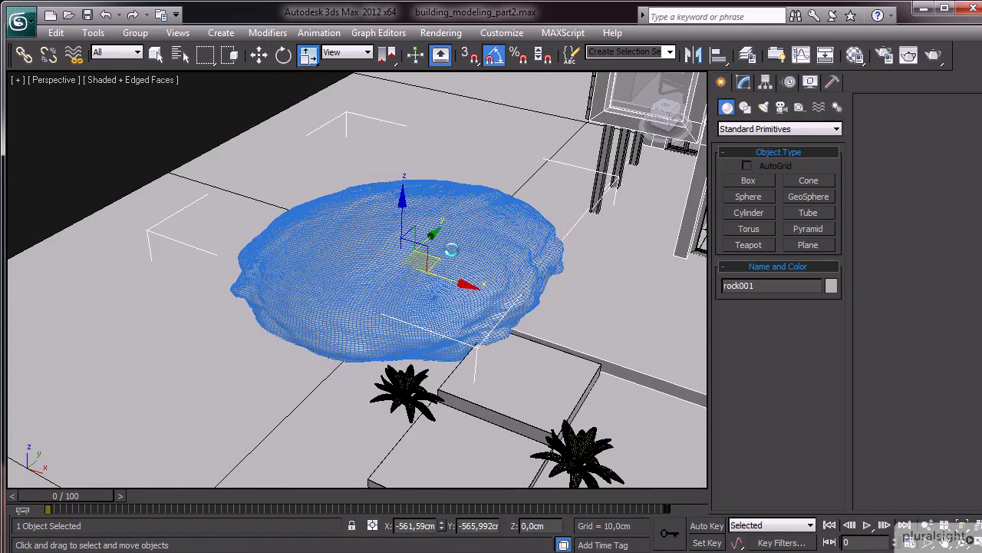
Orbit around the building and show the rock's modifier stack
alt+middle_drag(357, 280, 358, 230)
mouse_move(258, 305)
middle_down()
mouse_move(357, 269)
mouse_move(505, 239)
middle_up()
mouse_move(487, 194)
alt+middle_down()
mouse_move(419, 284)
mouse_move(407, 276)
alt+middle_up()
click(742, 82)
mouse_move(647, 262)
alt+middle_down()
mouse_move(353, 218)
mouse_move(347, 178)
mouse_move(358, 151)
mouse_move(456, 126)
mouse_move(319, 253)
mouse_move(319, 284)
mouse_move(340, 248)
mouse_move(345, 269)
mouse_move(380, 295)
mouse_move(430, 300)
mouse_move(201, 319)
alt+middle_up()
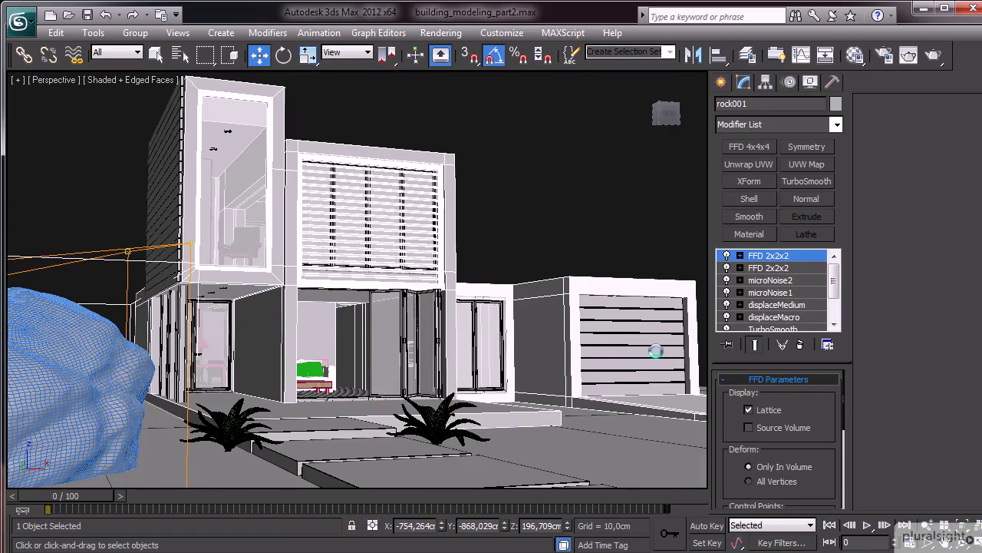
Lower the rock's top FFD control points, then raise them slightly
click(142, 214)
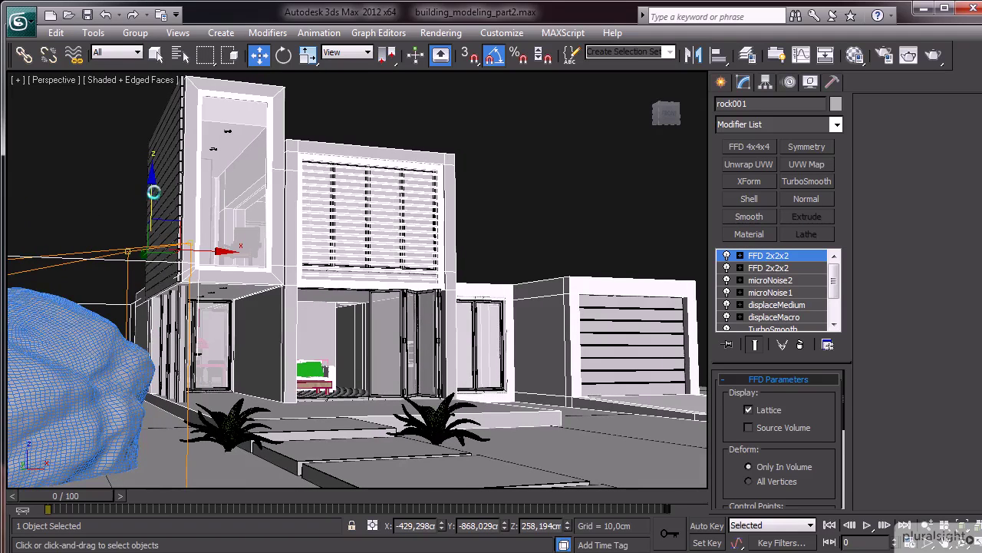
drag(151, 201, 247, 303)
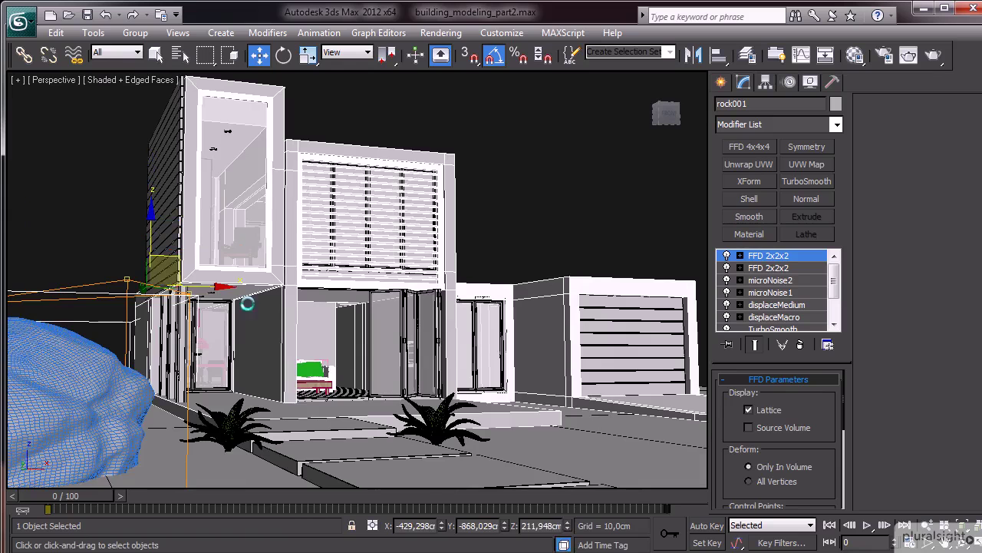
drag(161, 257, 593, 310)
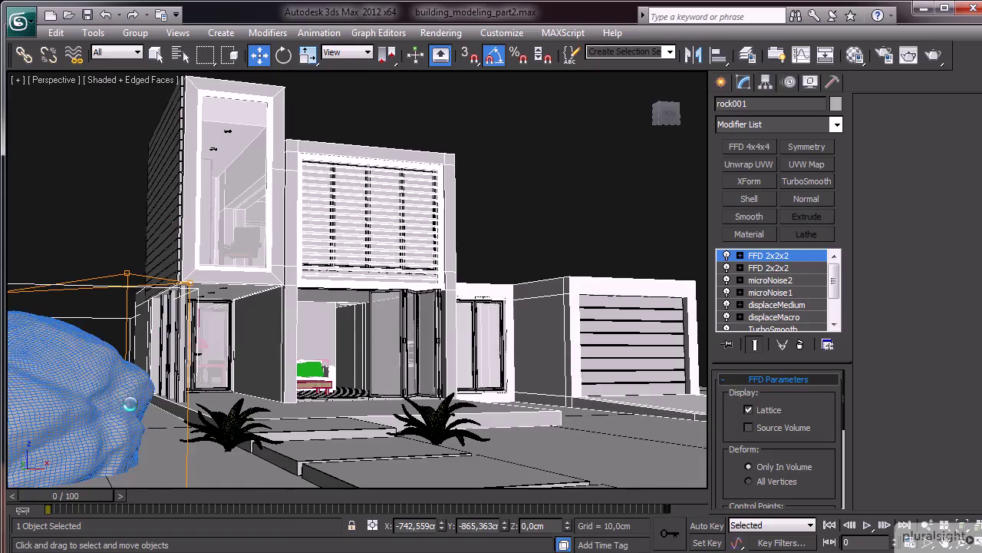
Shift-drag the rock up and to the right to clone it
alt+middle_drag(139, 405, 145, 392)
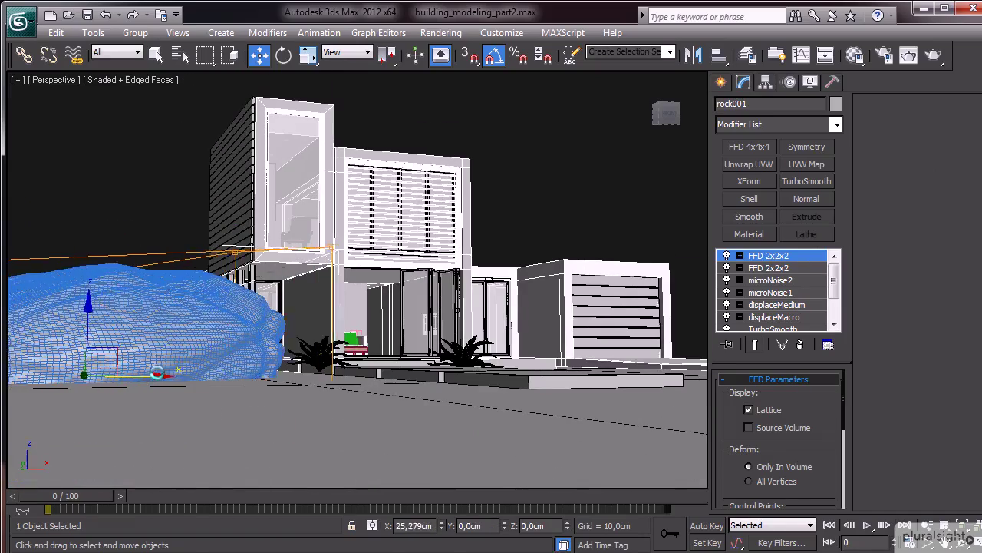
scroll(302, 353, up, 3)
scroll(302, 354, up, 2)
mouse_move(302, 354)
alt+middle_down()
mouse_move(364, 349)
mouse_move(294, 315)
alt+middle_up()
shift+drag(294, 284, 437, 182)
Keep the clone as an independent Copy, rock002
click(503, 351)
mouse_move(471, 405)
alt+middle_down()
mouse_move(478, 345)
mouse_move(241, 347)
mouse_move(234, 410)
mouse_move(258, 235)
mouse_move(372, 256)
alt+middle_up()
mouse_move(500, 315)
alt+middle_down()
mouse_move(441, 382)
mouse_move(371, 172)
alt+middle_up()
mouse_move(287, 250)
alt+middle_down()
mouse_move(222, 333)
mouse_move(450, 344)
mouse_move(500, 274)
mouse_move(321, 229)
alt+middle_up()
Move rock002's top-right lattice point and raise its top control points to make it taller
click(497, 254)
mouse_move(511, 241)
mouse_down()
mouse_move(560, 257)
mouse_move(587, 281)
mouse_up()
mouse_move(588, 281)
alt+middle_down()
mouse_move(537, 230)
mouse_move(563, 181)
alt+middle_up()
drag(192, 138, 491, 192)
drag(340, 154, 346, 105)
Turn off Edged Faces with F4 and deselect to view both rocks cleanly
mouse_move(346, 105)
alt+middle_down()
mouse_move(435, 347)
mouse_move(500, 456)
alt+middle_up()
alt+middle_drag(388, 42, 493, 296)
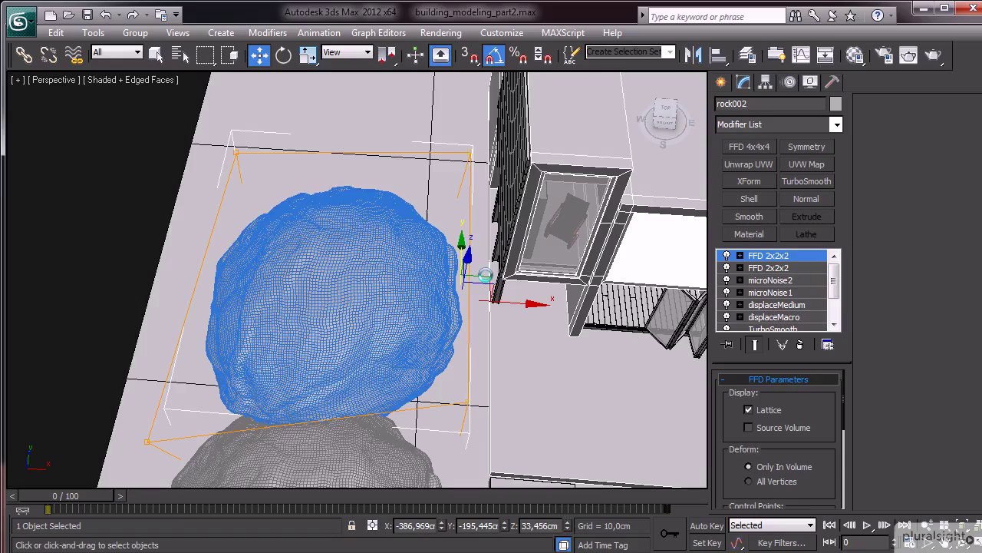
mouse_move(504, 340)
alt+middle_down()
mouse_move(534, 342)
mouse_move(391, 292)
mouse_move(361, 301)
mouse_move(373, 302)
mouse_move(362, 370)
mouse_move(222, 366)
alt+middle_up()
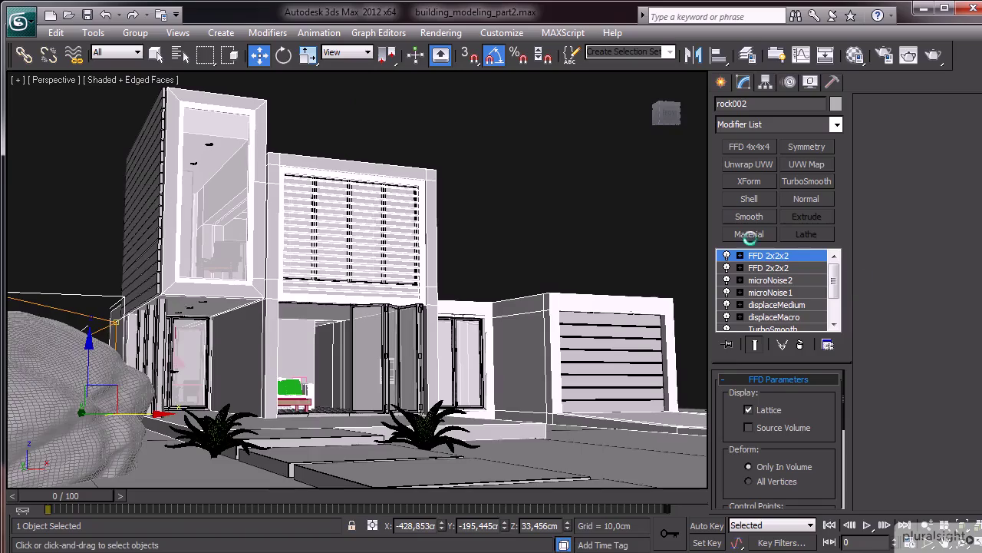
click(468, 208)
mouse_move(467, 207)
alt+middle_down()
mouse_move(369, 381)
mouse_move(270, 274)
mouse_move(344, 357)
mouse_move(402, 376)
mouse_move(397, 329)
mouse_move(191, 309)
alt+middle_up()
click(204, 296)
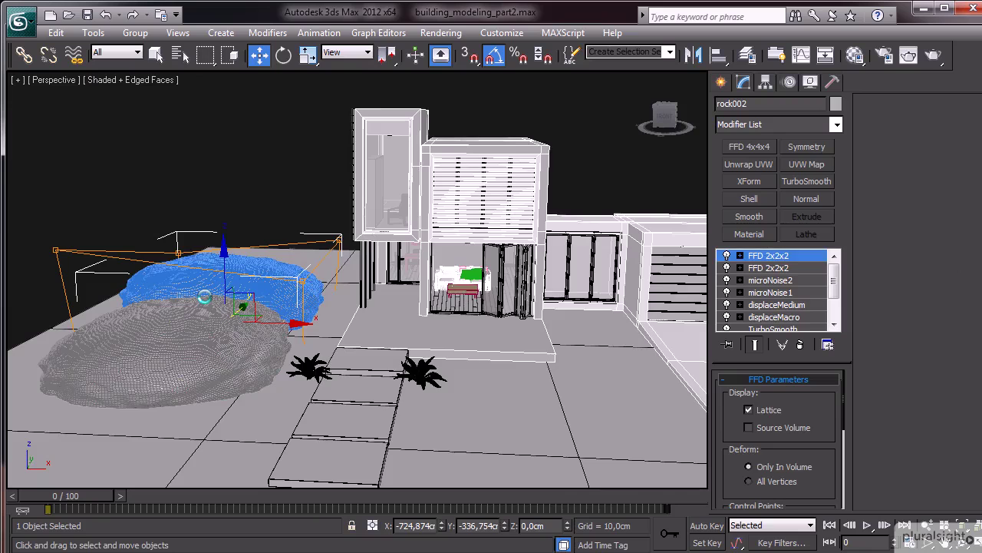
key(F4)
click(362, 320)
mouse_move(362, 320)
alt+middle_down()
mouse_move(268, 337)
mouse_move(307, 336)
mouse_move(342, 300)
mouse_move(392, 334)
mouse_move(391, 349)
mouse_move(509, 346)
mouse_move(248, 364)
mouse_move(353, 360)
mouse_move(373, 341)
alt+middle_up()
Close the layer list and orbit out over the whole house with the short grass visible
scroll(353, 360, down, 5)
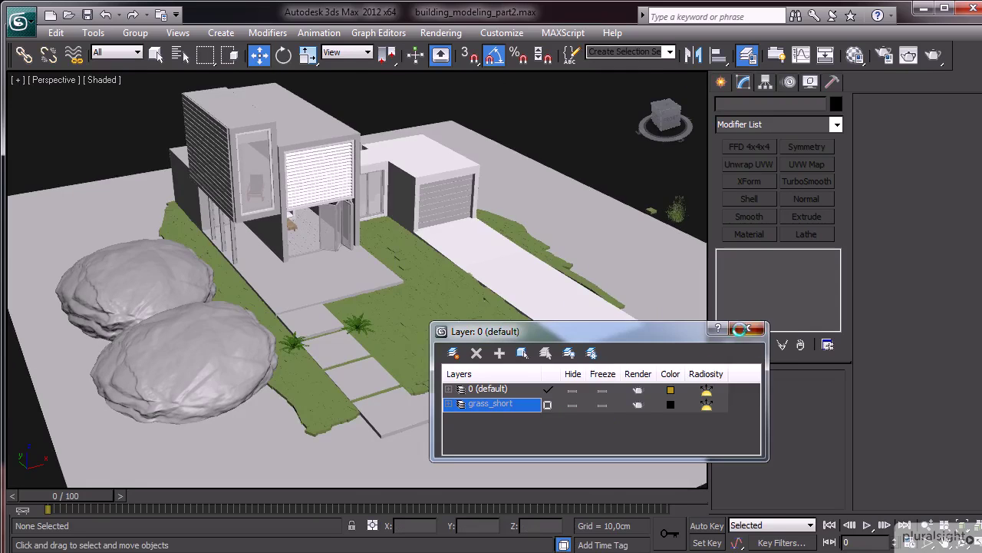
click(739, 329)
mouse_move(386, 344)
alt+middle_down()
mouse_move(407, 326)
mouse_move(339, 324)
mouse_move(412, 332)
alt+middle_up()
Clone the agave beside the path and set the copy's MeshProxy scale to 6.35
click(347, 323)
scroll(347, 323, up, 5)
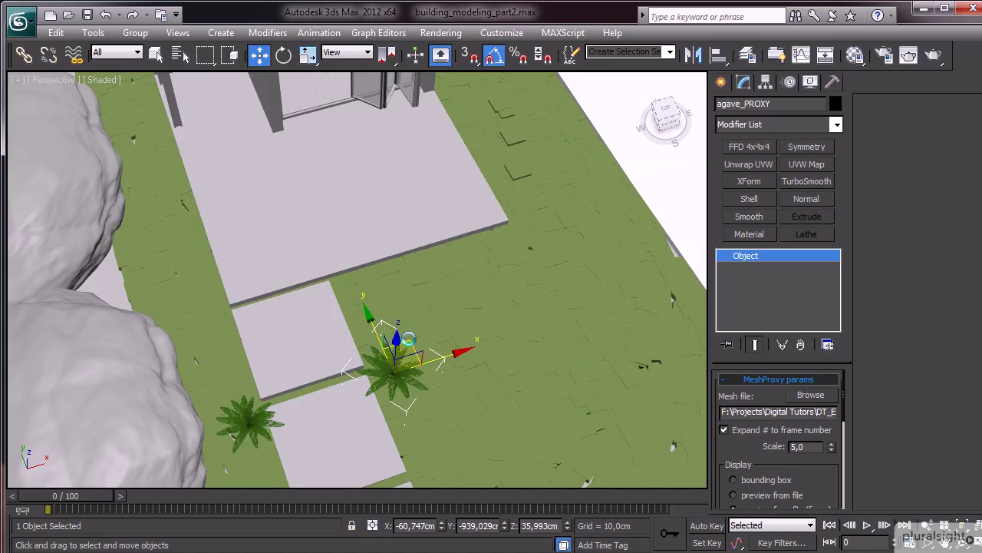
shift+drag(405, 338, 167, 132)
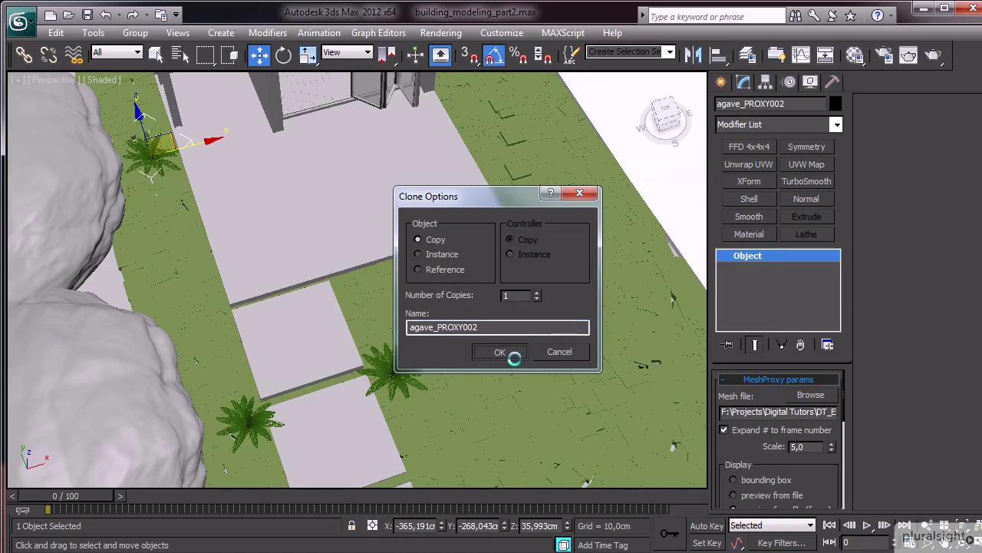
click(514, 358)
key(z)
drag(826, 445, 826, 429)
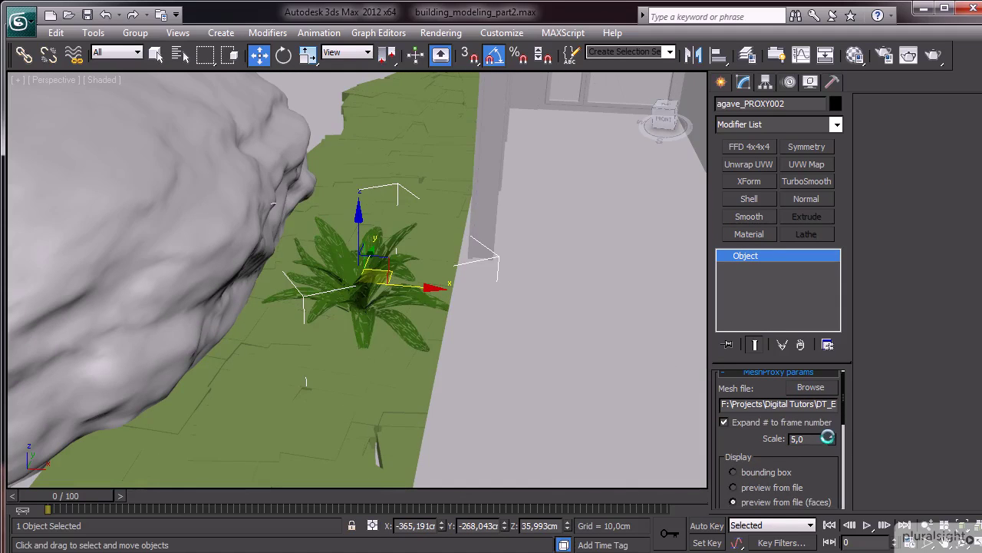
Move the agave copy up and right beside the rock, undoing a trial rotation
alt+middle_drag(361, 292, 367, 262)
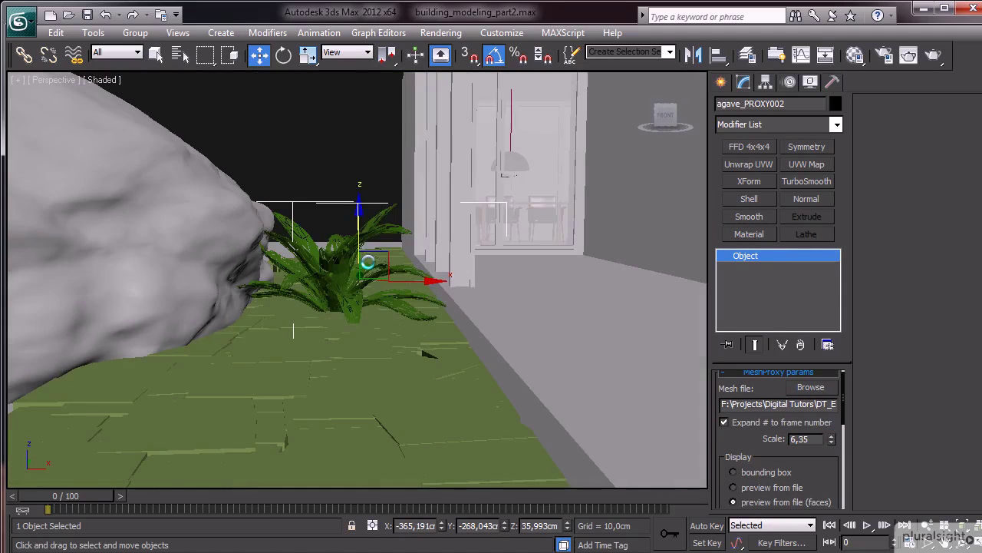
mouse_move(367, 261)
mouse_down()
mouse_move(393, 236)
mouse_move(401, 244)
mouse_up()
alt+middle_drag(401, 244, 390, 300)
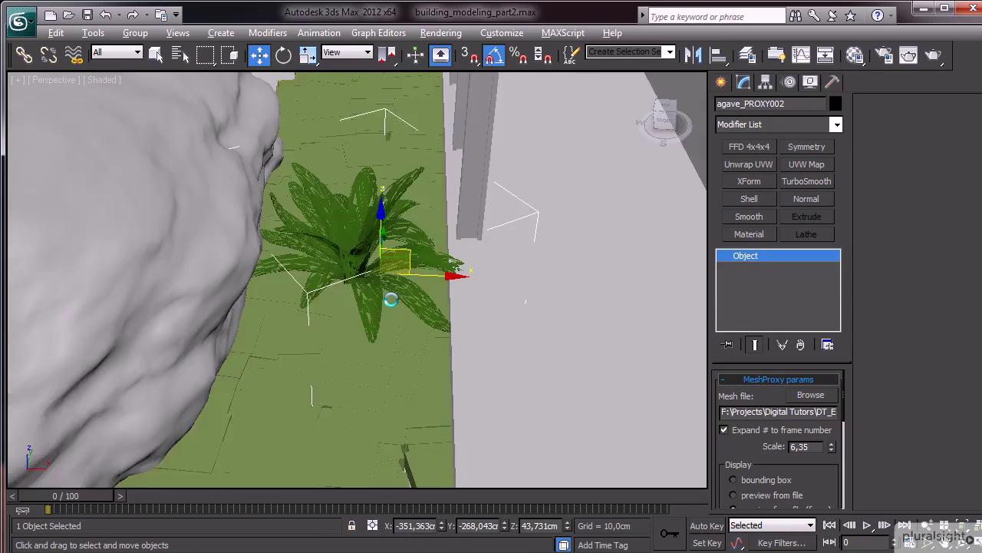
key(e)
drag(405, 302, 338, 342)
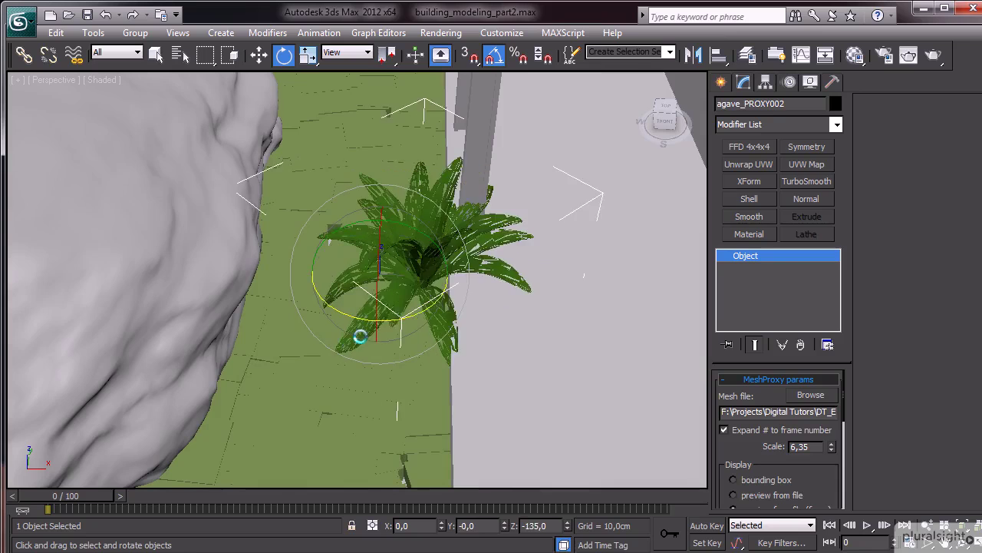
key(ctrl+z)
Centre the agave's pivot with Affect Pivot Only and rotate it about the vertical axis
click(765, 82)
click(778, 179)
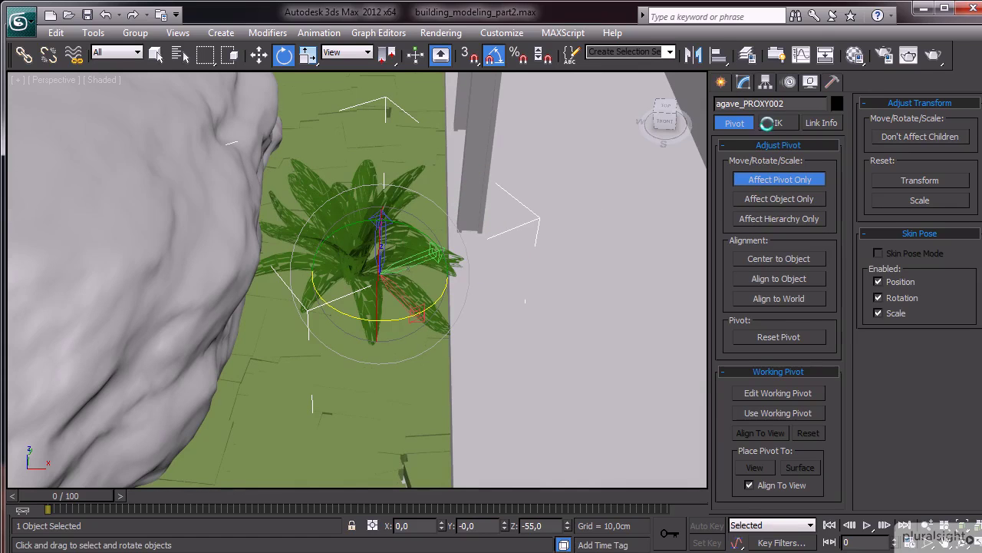
click(779, 259)
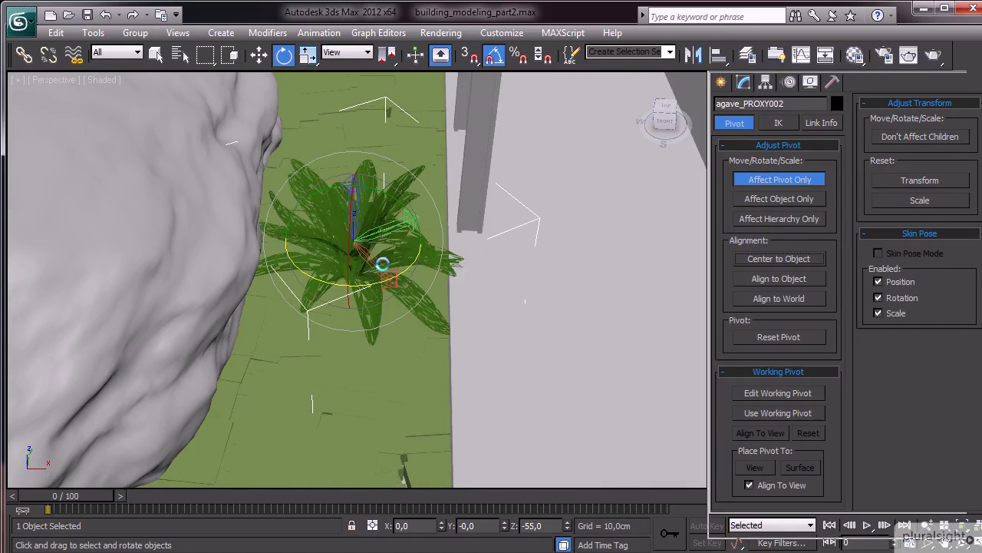
drag(748, 75, 795, 79)
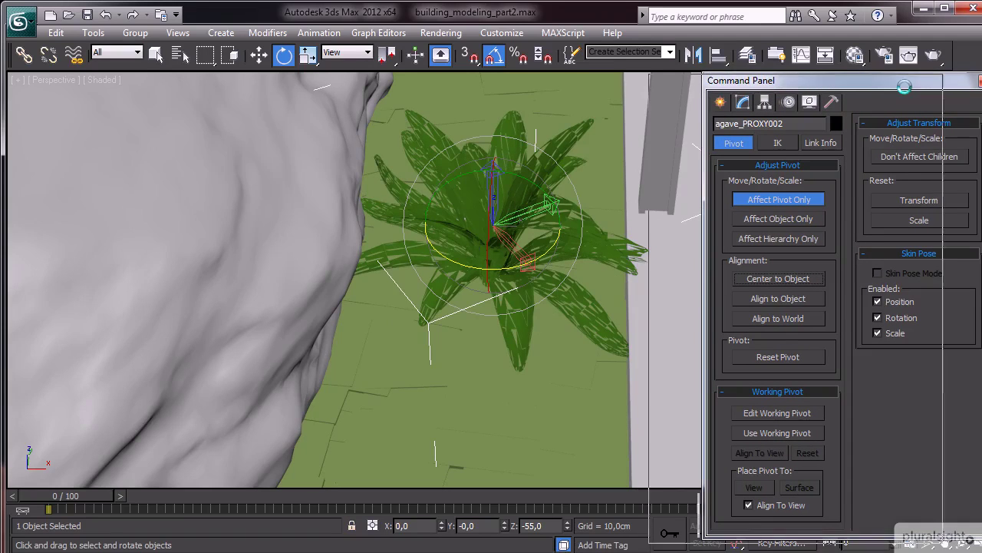
mouse_move(957, 83)
mouse_down()
mouse_move(904, 85)
mouse_move(959, 84)
mouse_up()
alt+middle_drag(430, 253, 283, 253)
drag(386, 272, 356, 296)
click(741, 83)
alt+middle_drag(356, 295, 357, 253)
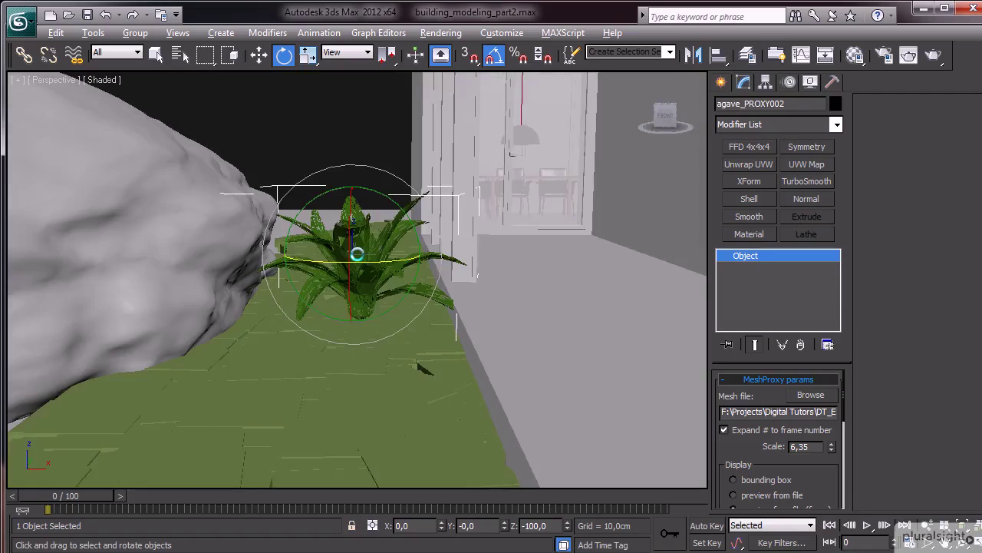
key(ctrl+d)
scroll(384, 274, down, 5)
scroll(403, 266, up, 2)
scroll(403, 266, down, 2)
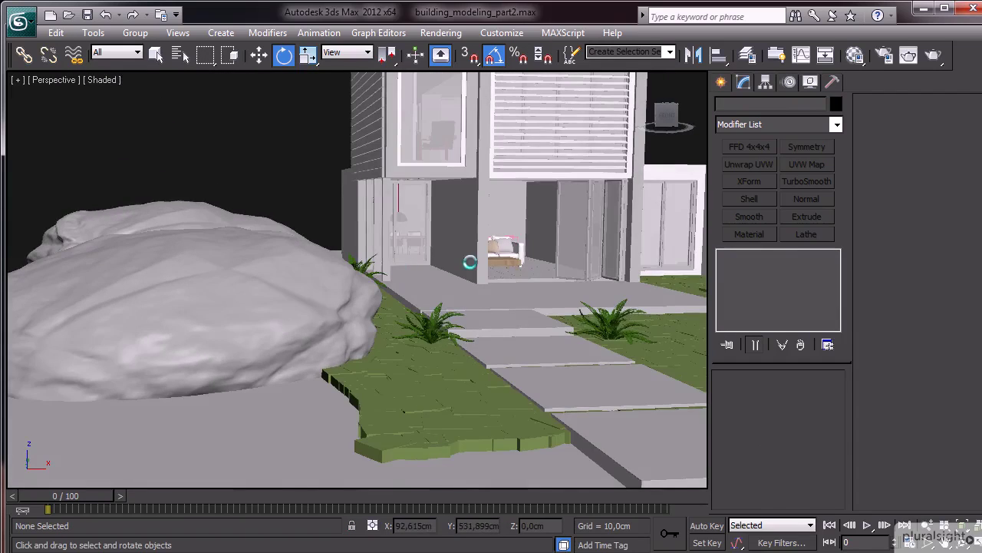
scroll(438, 279, down, 2)
mouse_move(345, 325)
alt+middle_down()
mouse_move(357, 311)
mouse_move(346, 313)
mouse_move(333, 278)
mouse_move(349, 283)
mouse_move(348, 320)
alt+middle_up()
scroll(368, 311, down, 2)
scroll(533, 329, up, 3)
scroll(517, 351, up, 2)
middle_drag(494, 325, 208, 257)
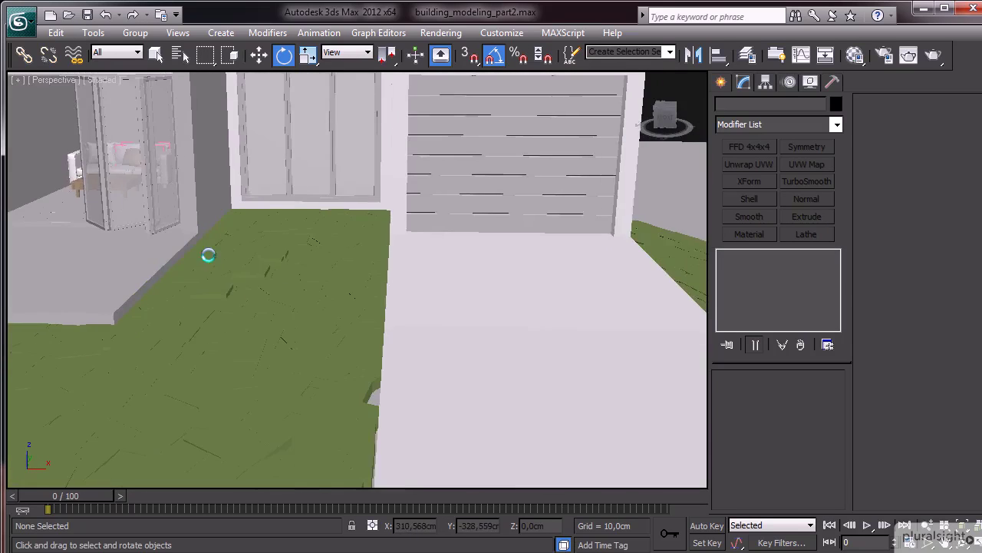
scroll(161, 273, up, 1)
click(301, 326)
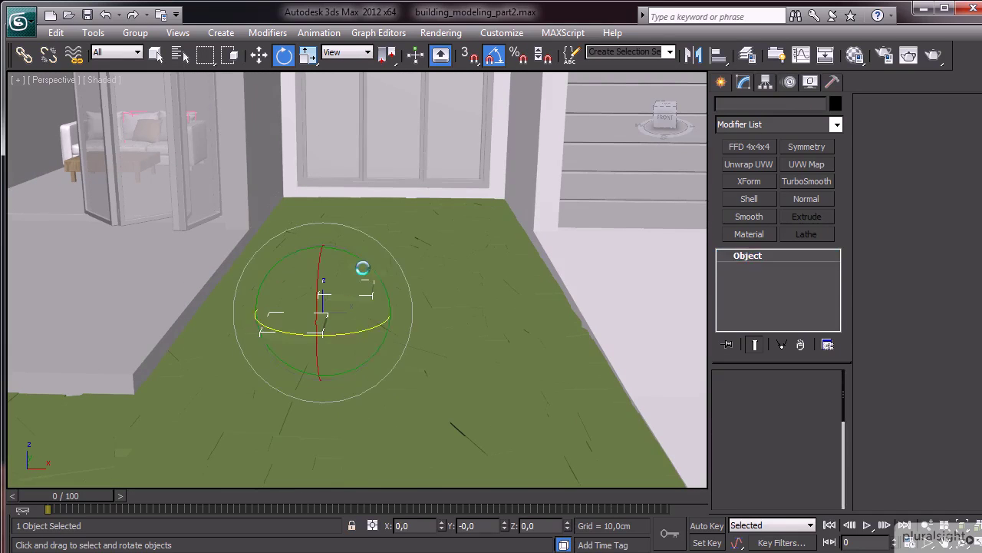
key(w)
ctrl+click(349, 242)
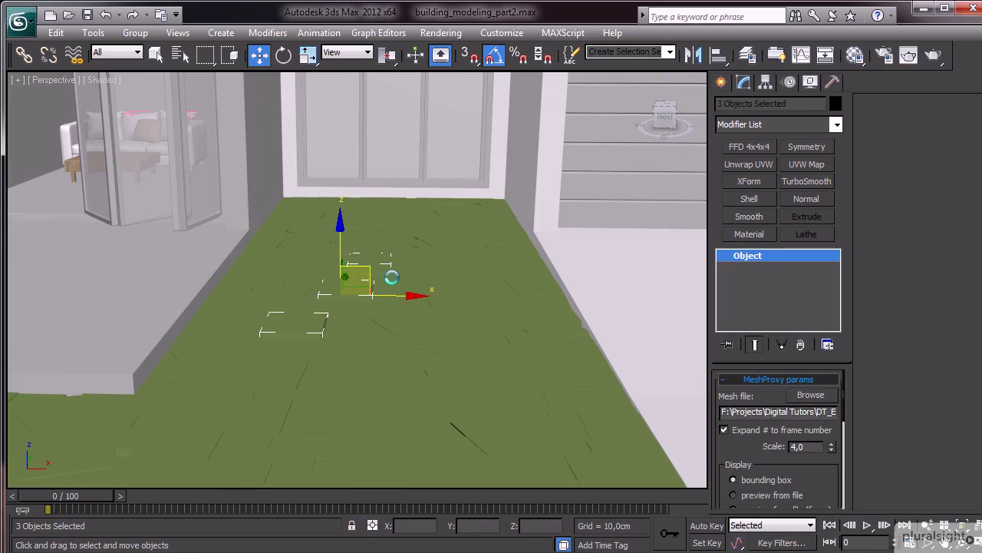
ctrl+click(372, 267)
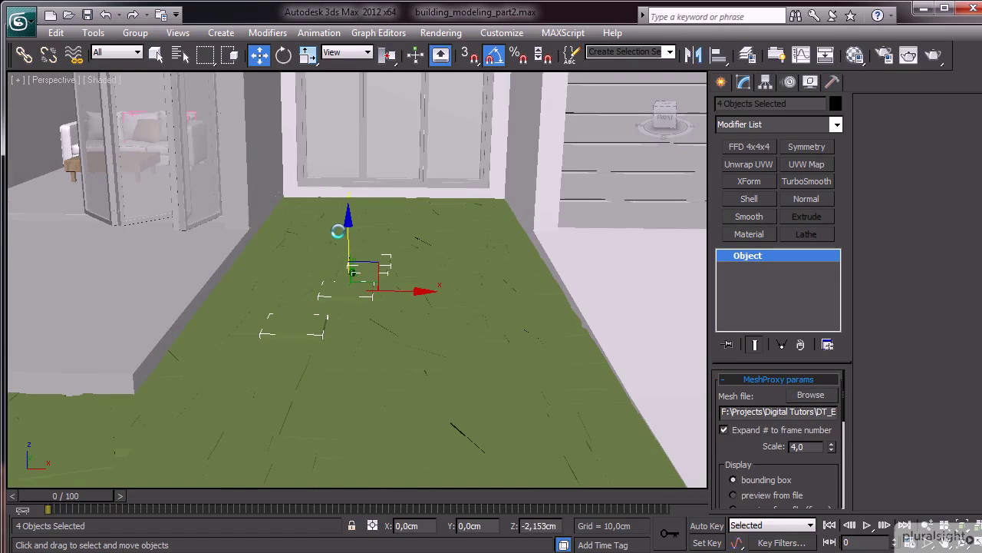
scroll(337, 232, down, 10)
Select the tall grass proxy and create a new grass_Tall layer in Manage Layers
click(340, 296)
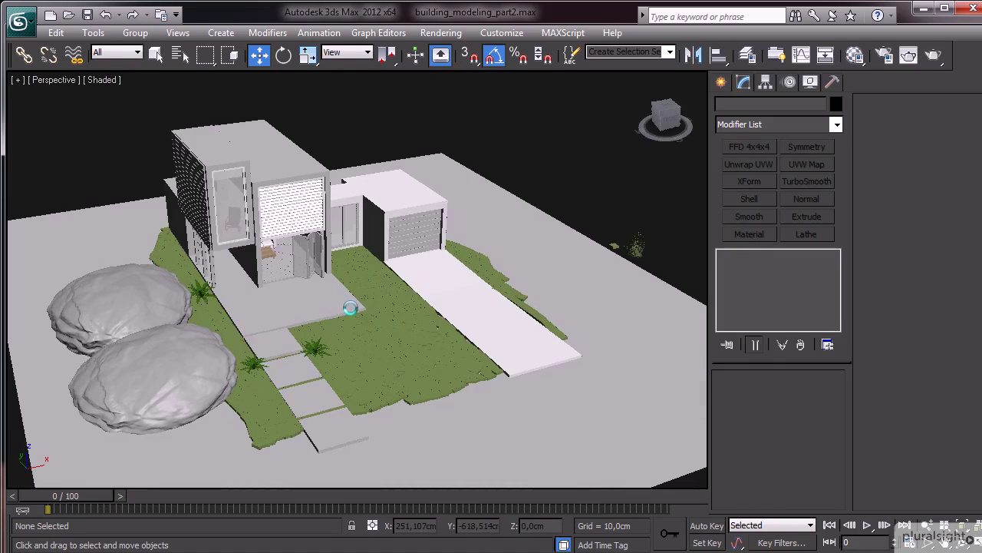
click(637, 243)
alt+middle_drag(435, 248, 424, 266)
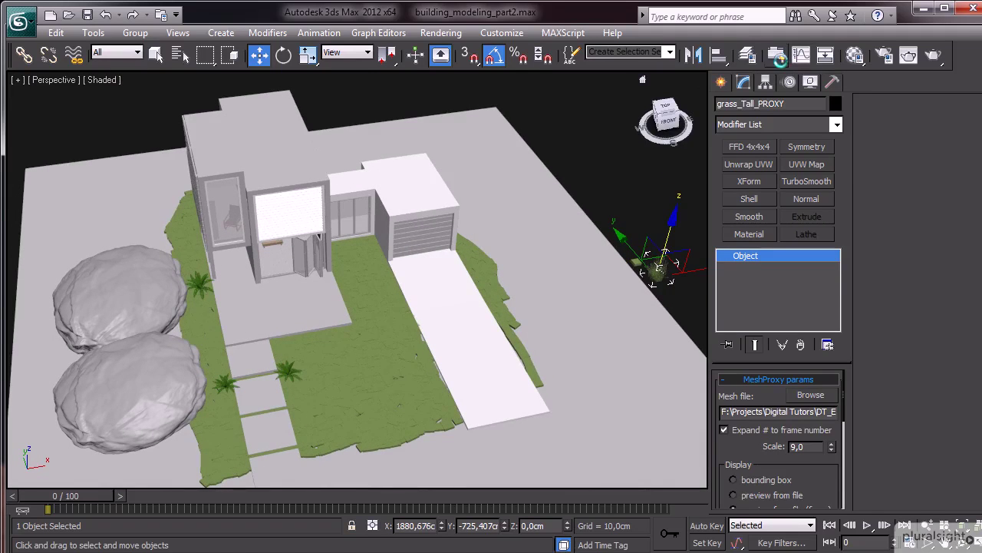
click(748, 54)
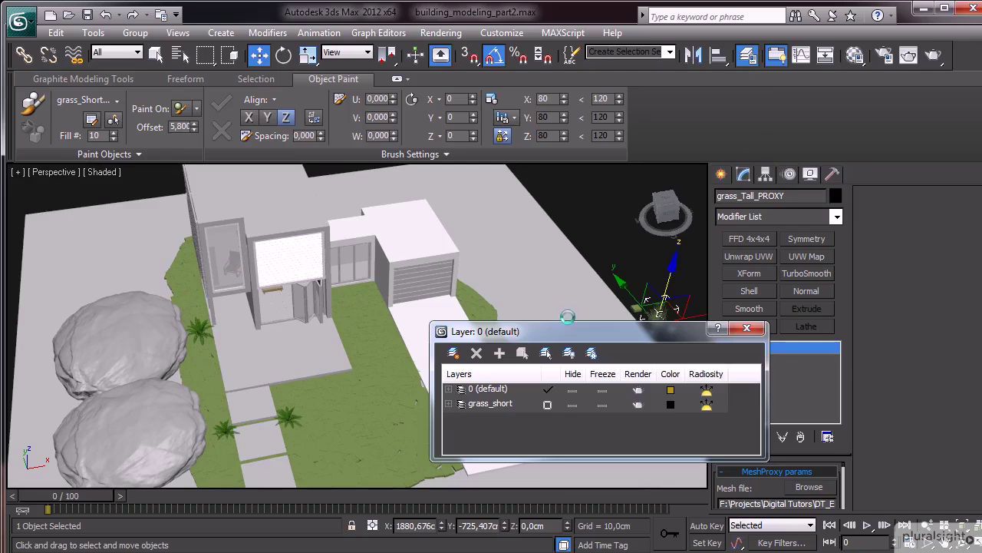
click(453, 354)
text(grass_Tall)
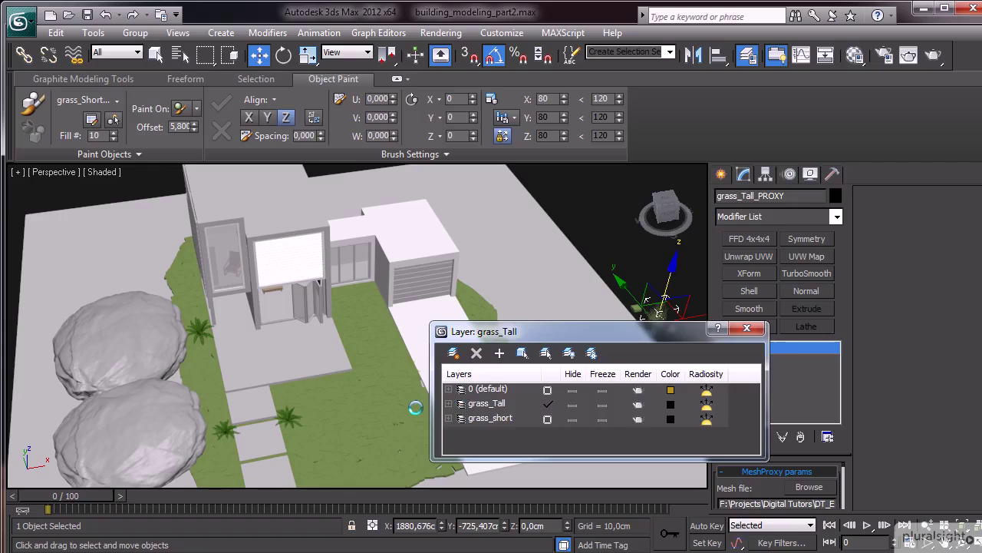
click(747, 329)
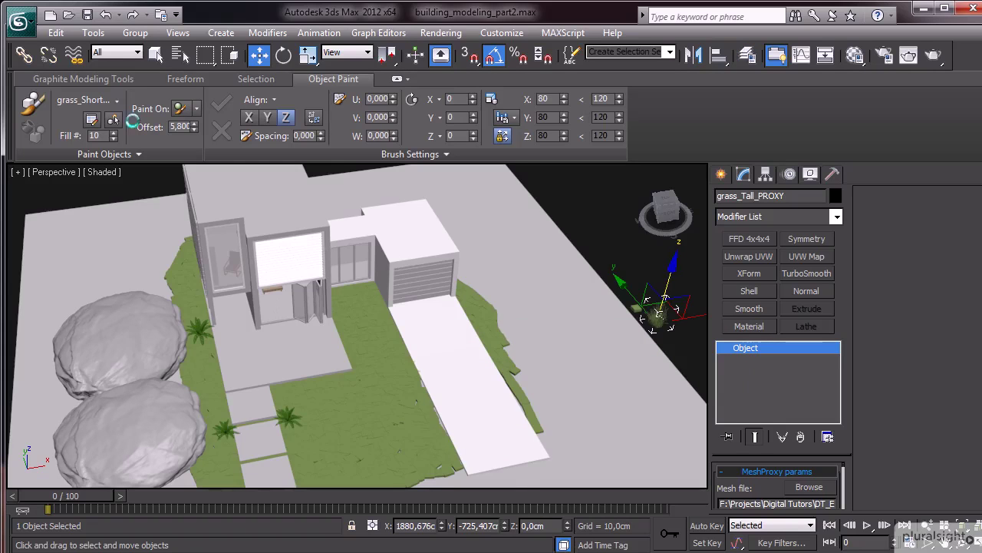
Make the tall grass proxy the Object Paint object, painting only on selected Plane002
right_click(678, 317)
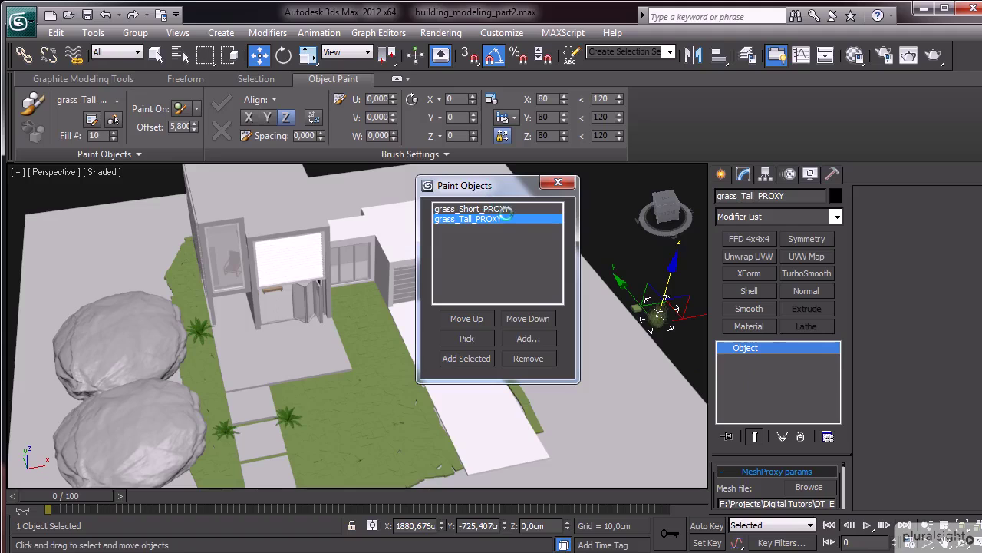
click(497, 209)
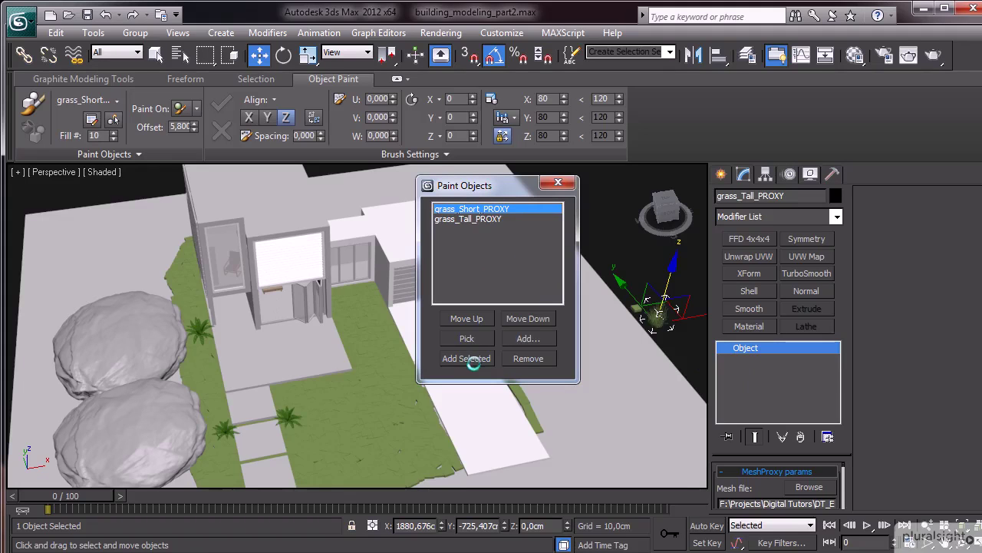
click(564, 180)
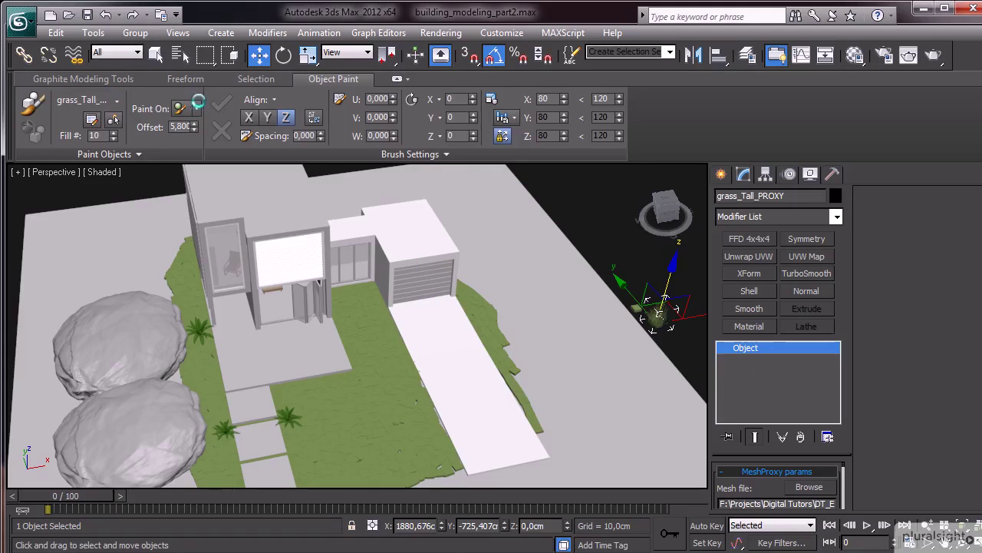
click(198, 109)
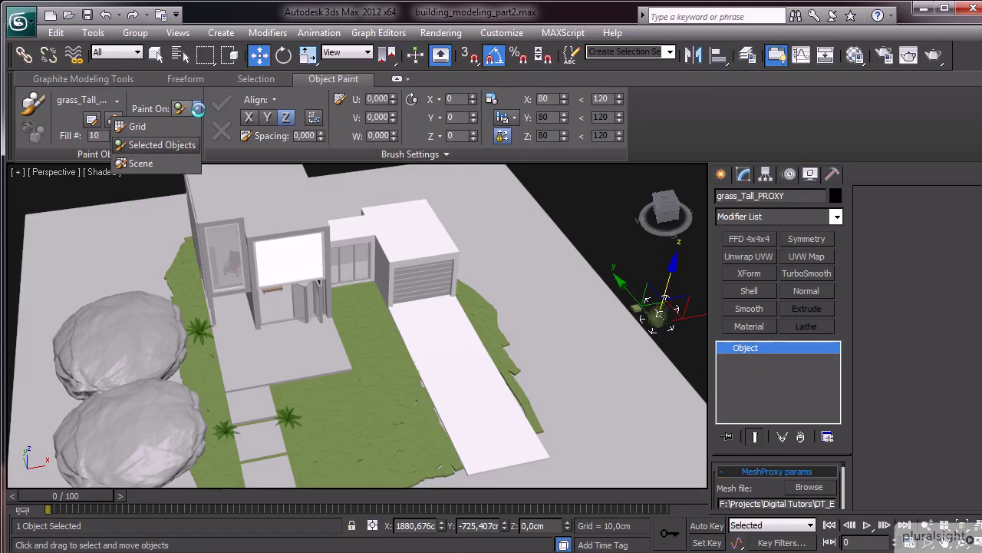
click(377, 333)
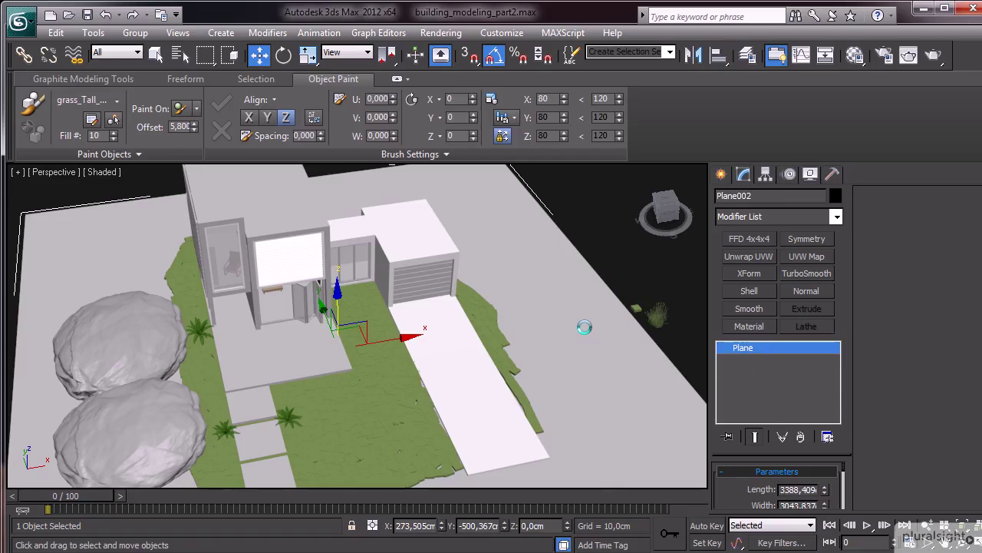
Paint clumps of tall grass along the base and edges of the rocks
click(31, 102)
scroll(499, 226, up, 10)
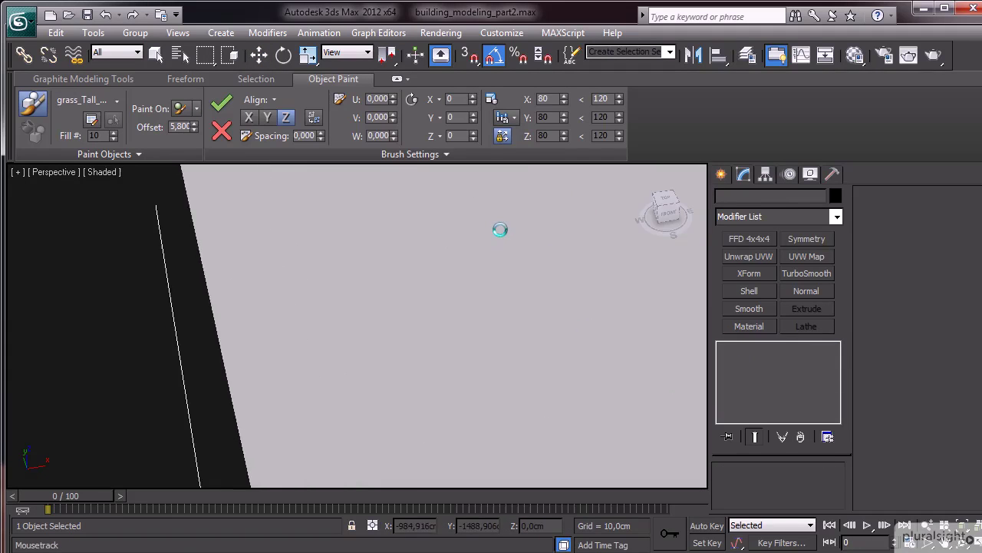
drag(529, 427, 511, 430)
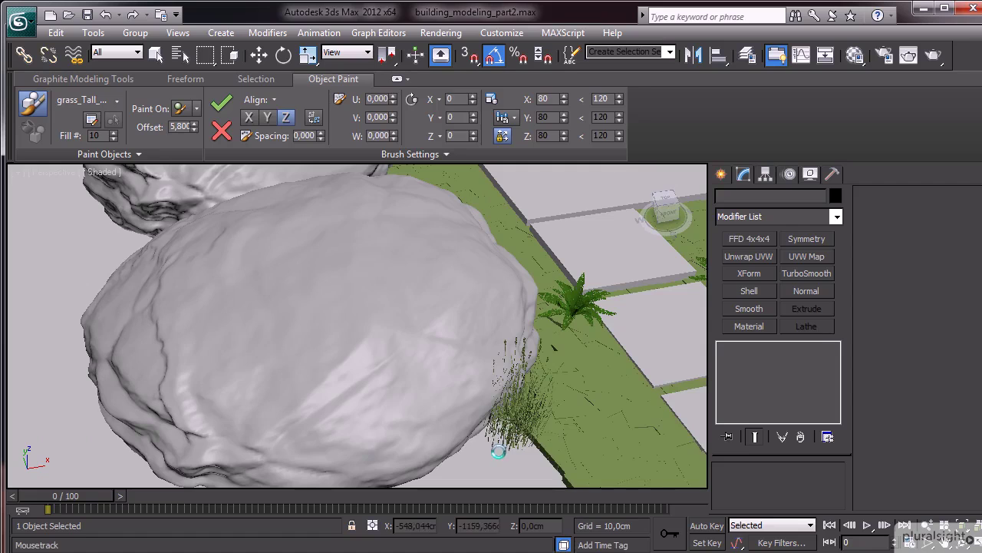
alt+middle_drag(490, 471, 377, 388)
mouse_move(269, 392)
mouse_down()
mouse_move(302, 407)
mouse_move(357, 384)
mouse_up()
mouse_move(381, 283)
mouse_down()
mouse_move(390, 336)
mouse_move(328, 361)
mouse_up()
drag(234, 419, 189, 439)
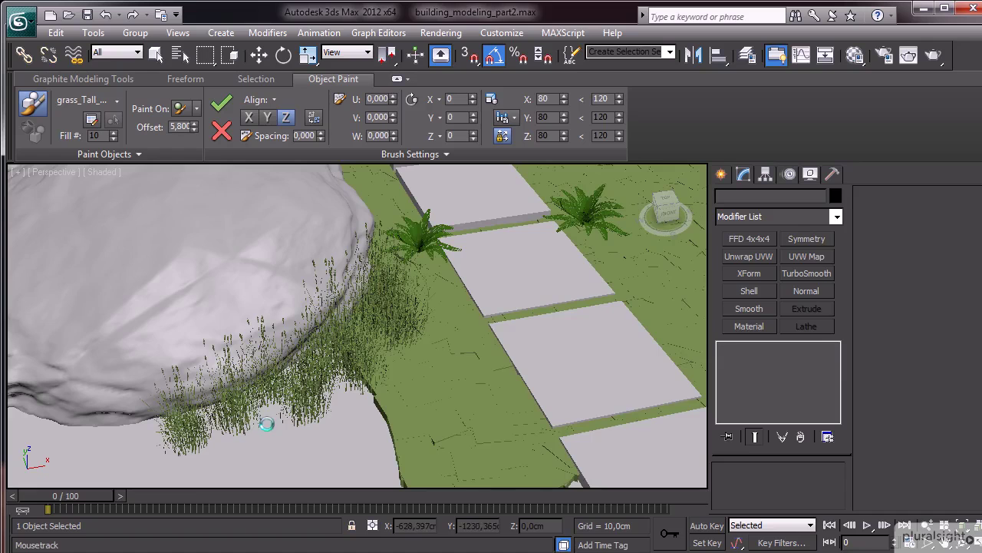
mouse_move(350, 413)
alt+middle_down()
mouse_move(399, 320)
mouse_move(361, 310)
mouse_move(367, 350)
alt+middle_up()
mouse_move(338, 329)
mouse_down()
mouse_move(307, 304)
mouse_move(365, 276)
mouse_up()
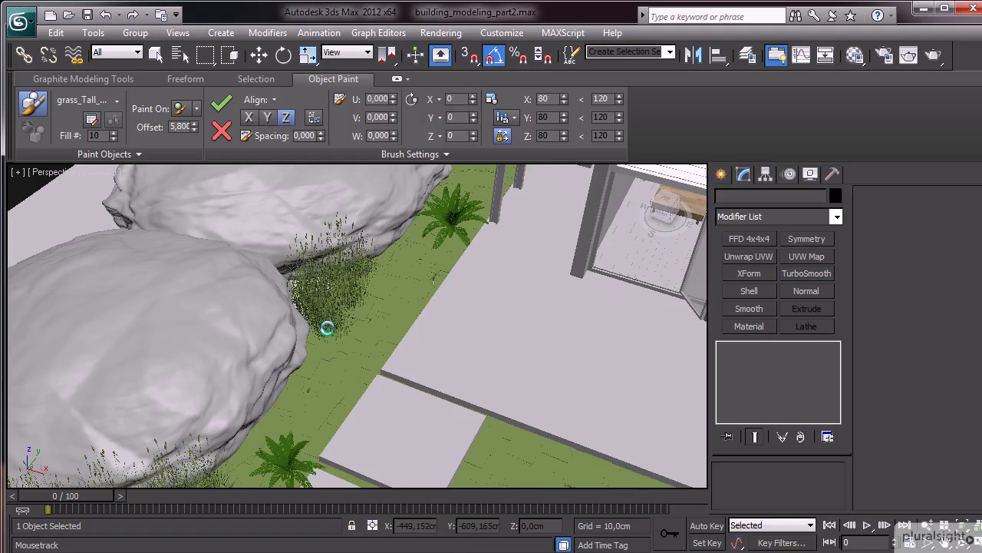
drag(326, 342, 307, 378)
Paint tall grass beside the garage, then stop painting and zoom out to an overview
mouse_move(280, 406)
alt+middle_down()
mouse_move(307, 312)
mouse_move(342, 396)
alt+middle_up()
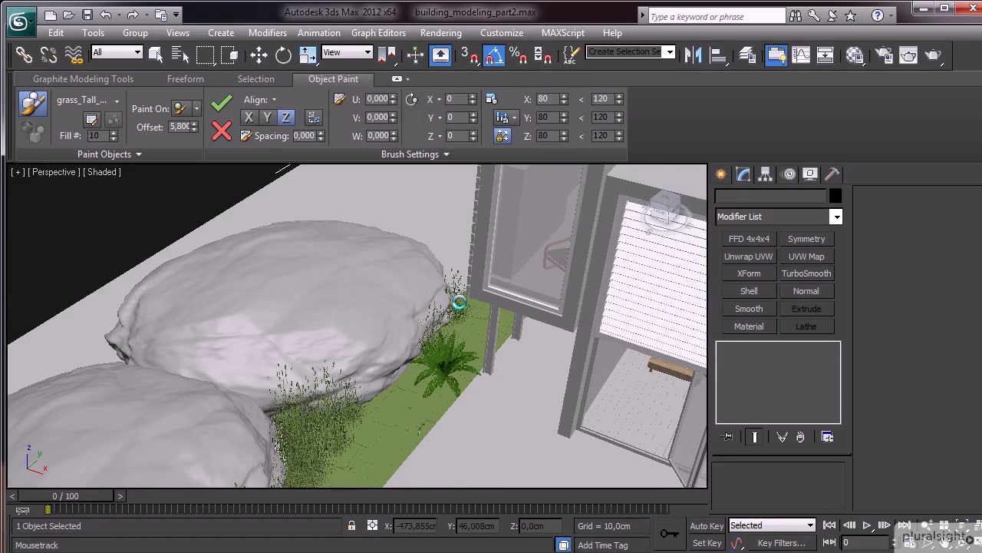
alt+middle_drag(433, 320, 446, 360)
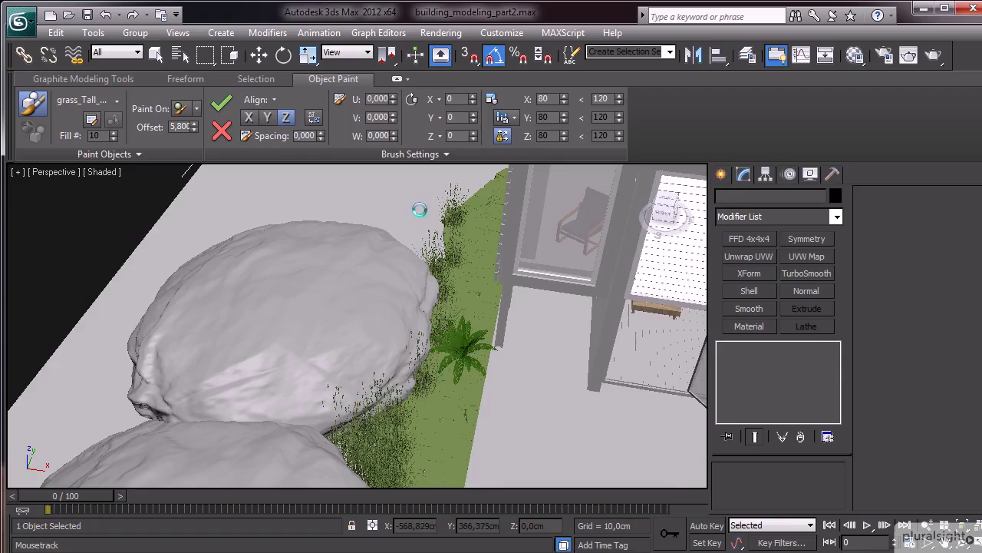
mouse_move(438, 373)
alt+middle_down()
mouse_move(438, 320)
mouse_move(450, 307)
mouse_move(346, 358)
mouse_move(372, 362)
mouse_move(405, 269)
mouse_move(376, 281)
mouse_move(373, 340)
mouse_move(379, 331)
mouse_move(418, 373)
mouse_move(417, 461)
mouse_move(417, 421)
mouse_move(391, 377)
alt+middle_up()
mouse_move(564, 314)
alt+middle_down()
mouse_move(477, 384)
mouse_move(588, 368)
alt+middle_up()
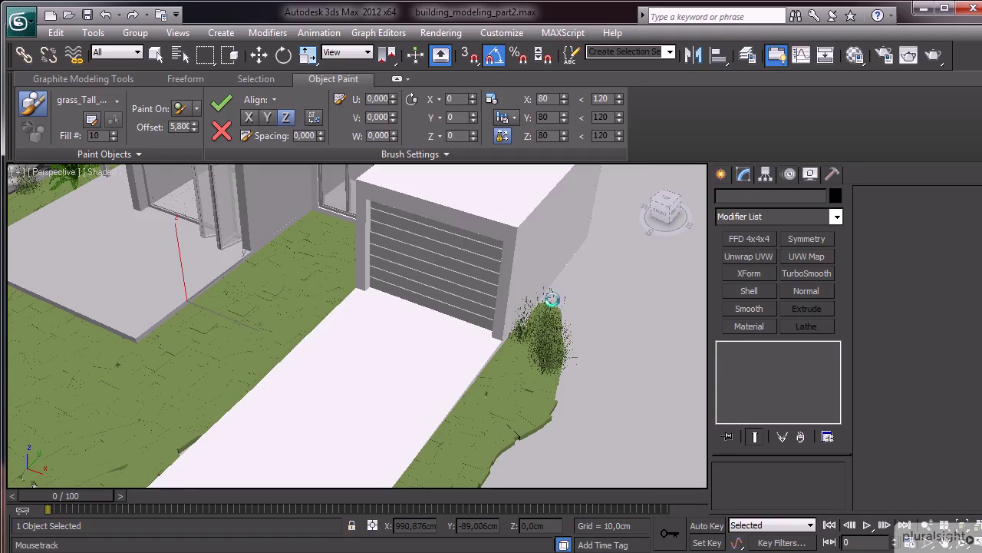
drag(553, 295, 567, 346)
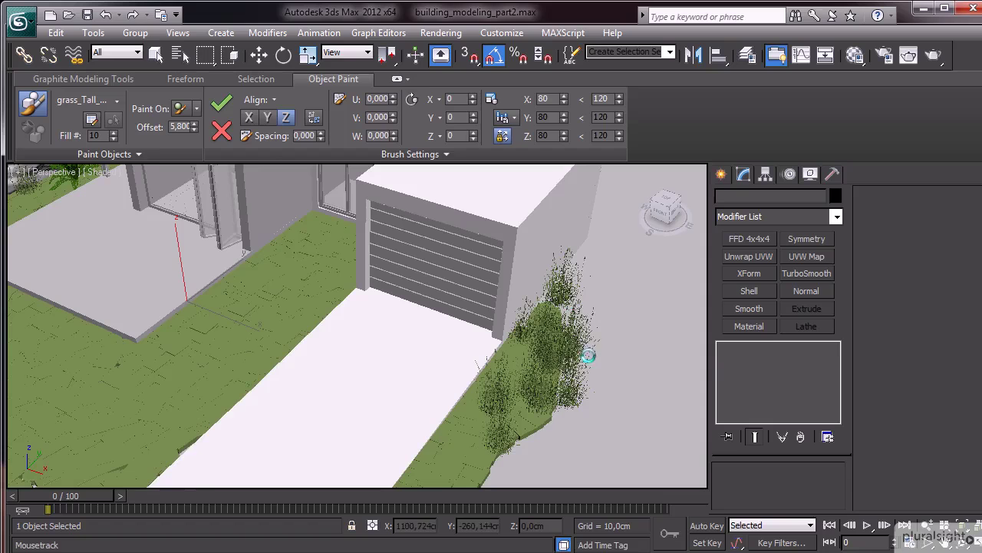
alt+middle_drag(587, 392, 550, 305)
scroll(446, 305, down, 5)
key(w)
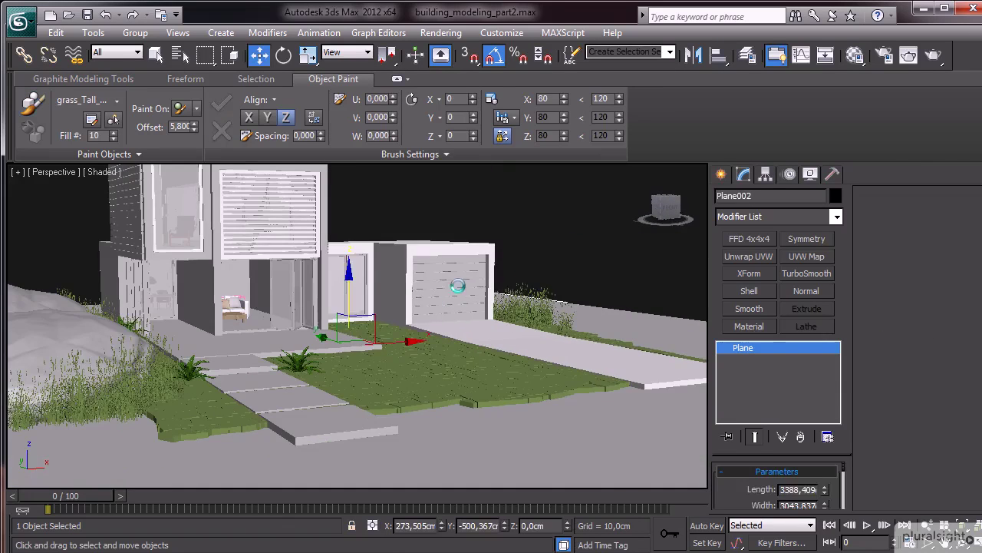
alt+middle_drag(476, 261, 578, 205)
click(578, 205)
scroll(430, 323, down, 3)
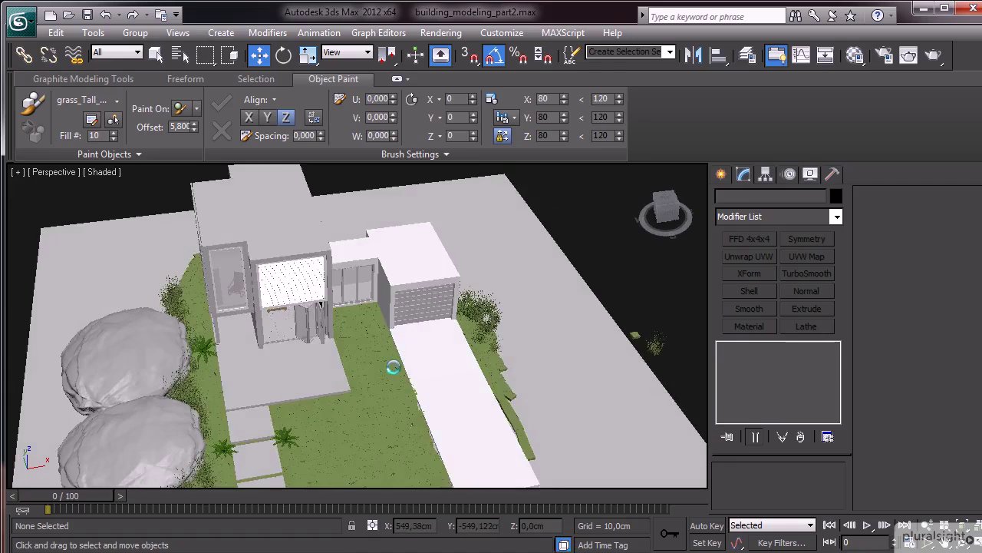